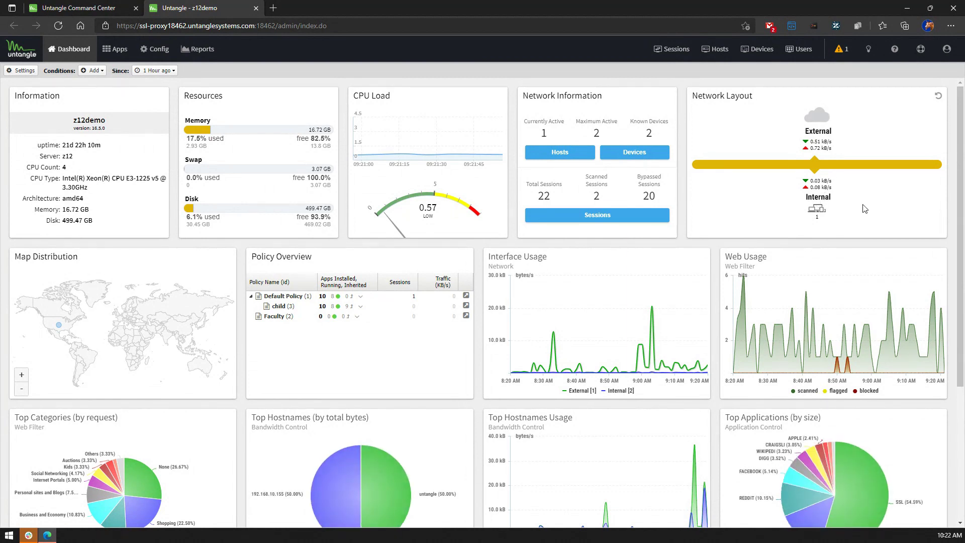
Step: Look over the dashboard widgets, from the system and network information down to the usage charts and notifications
drag(962, 182, 961, 285)
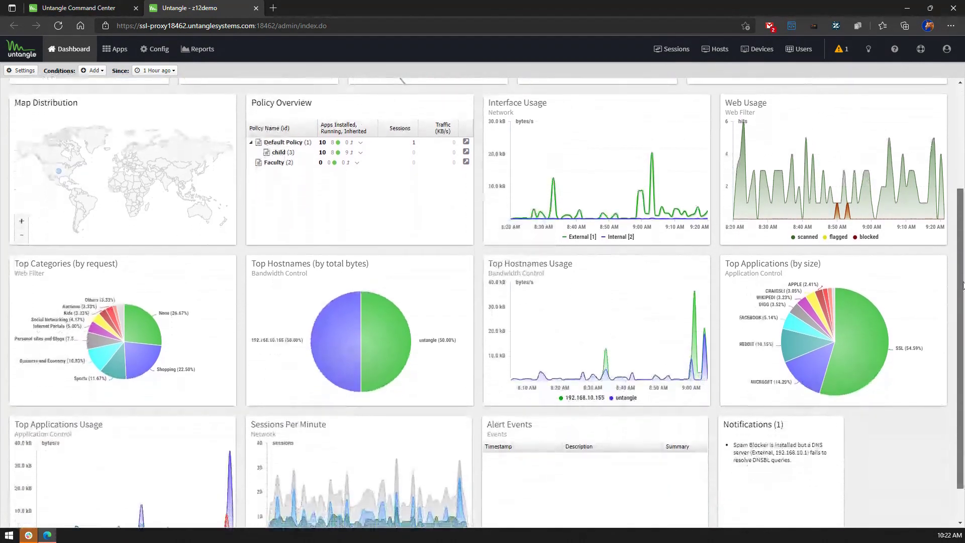
mouse_move(597, 221)
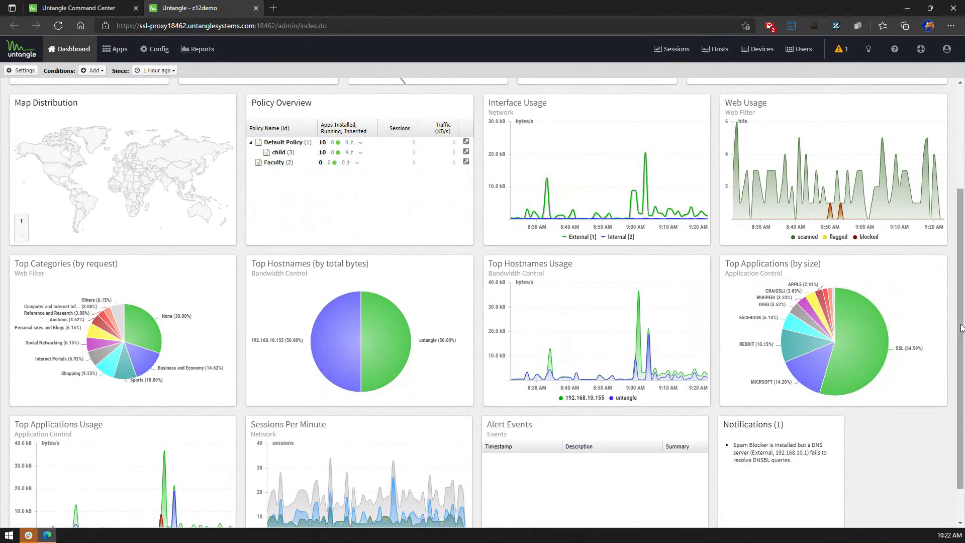
drag(961, 327, 962, 235)
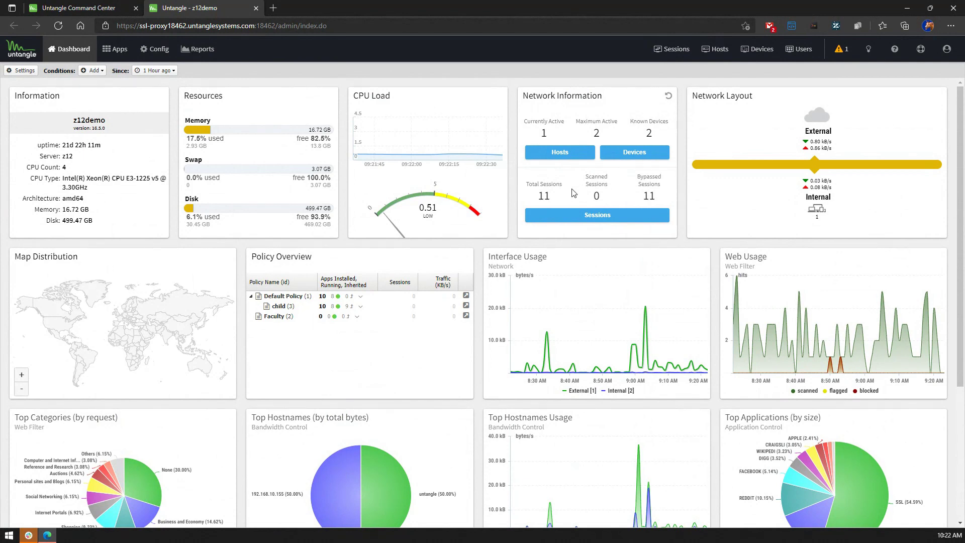
Step: Examine the server's UID and build version in the About configuration, and return to the configuration overview
click(152, 51)
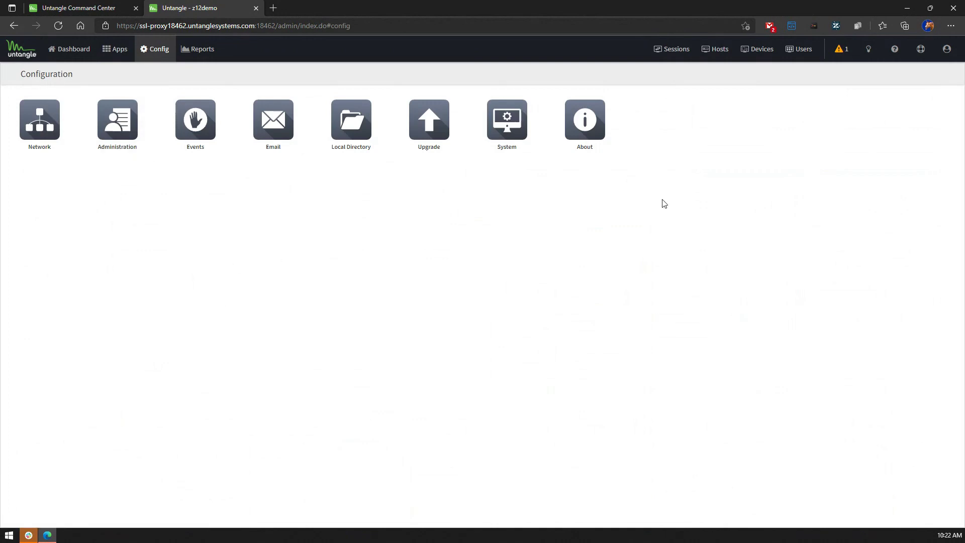
click(586, 124)
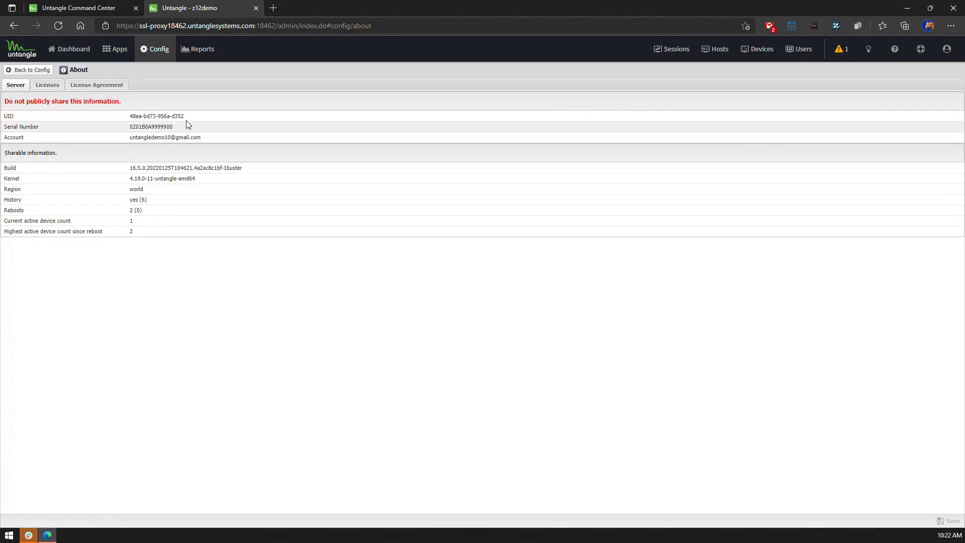
drag(188, 117, 126, 116)
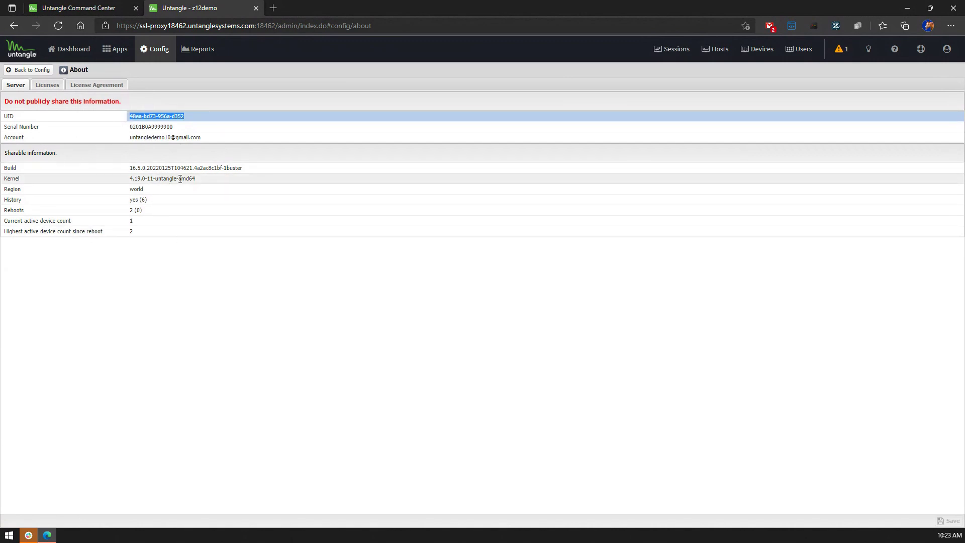
drag(129, 170, 145, 174)
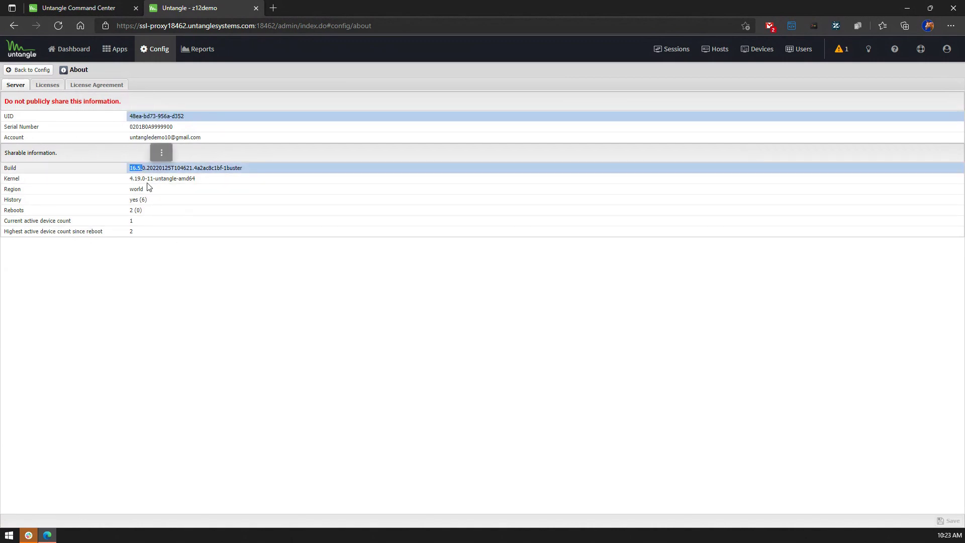
click(196, 252)
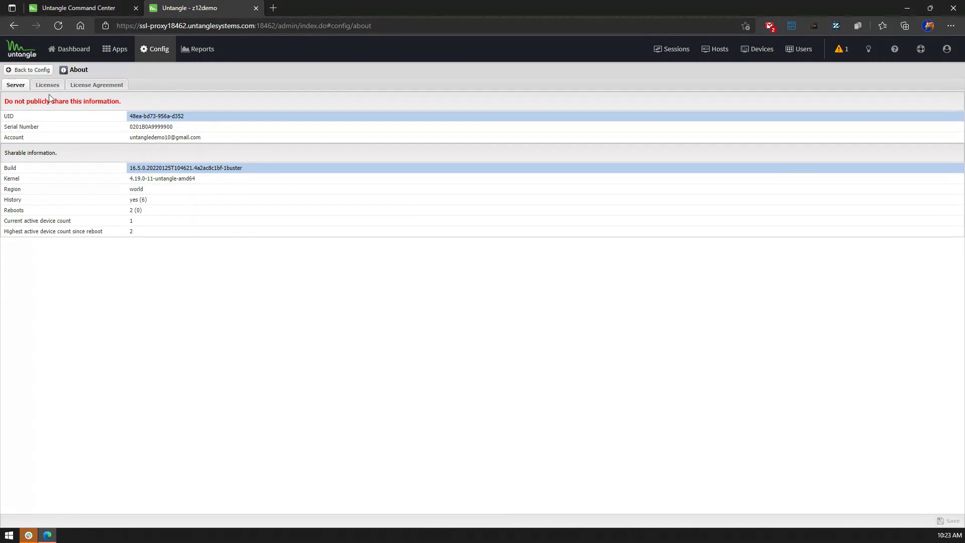
click(30, 69)
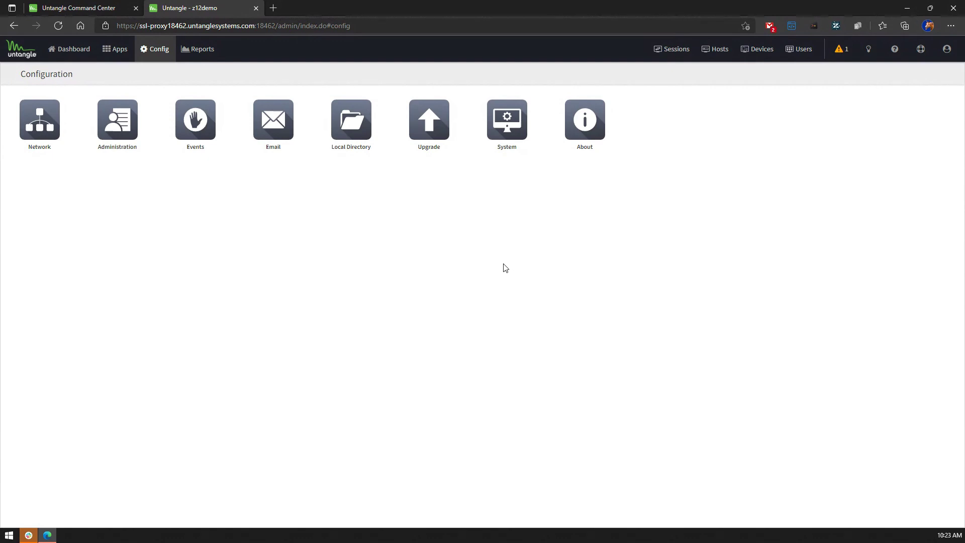
Step: Review the System configuration's Regional, Support, Backup and Restore settings, and return to the configuration overview
click(507, 121)
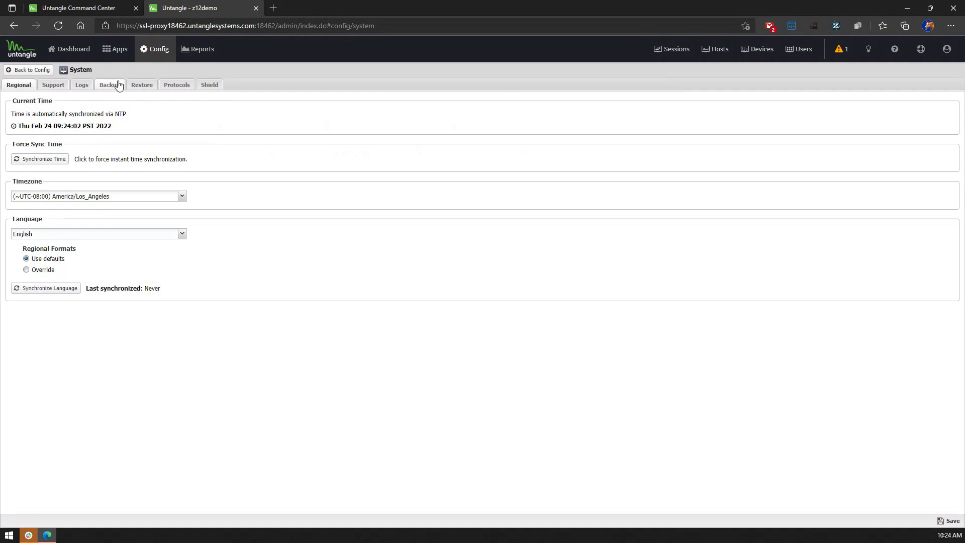
click(57, 86)
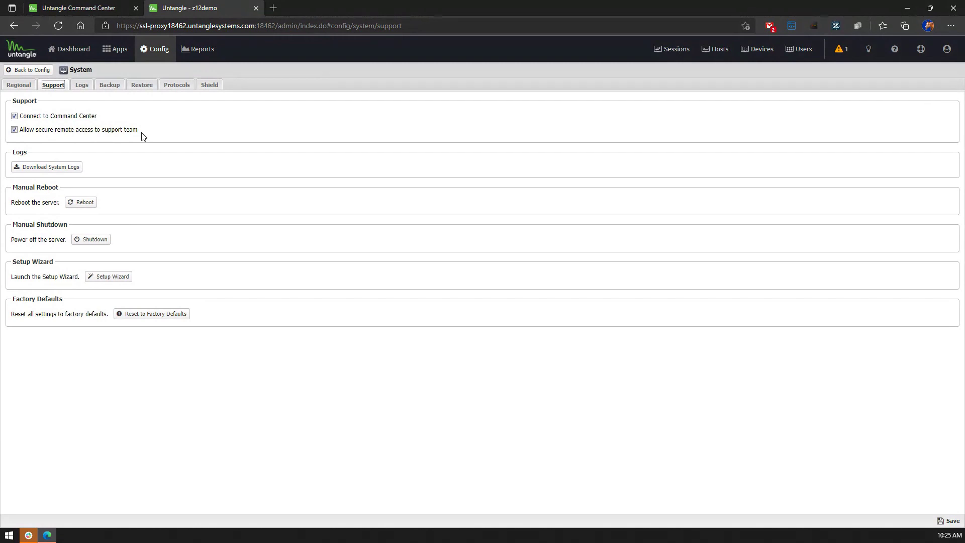
click(111, 87)
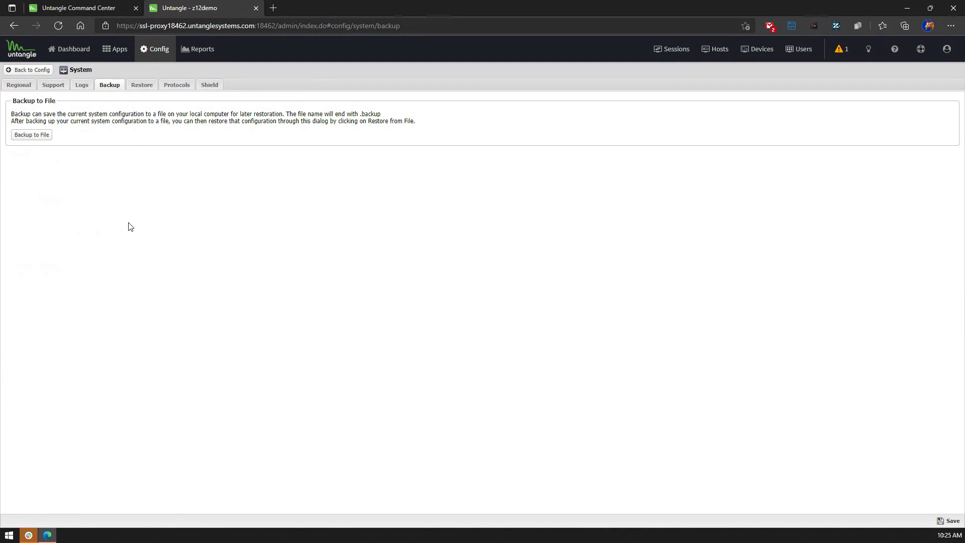
click(142, 85)
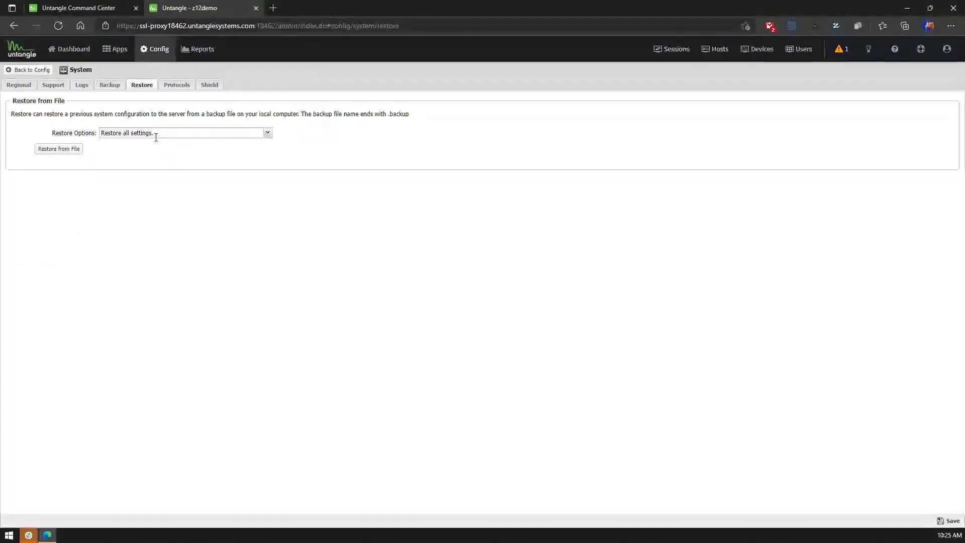
click(28, 71)
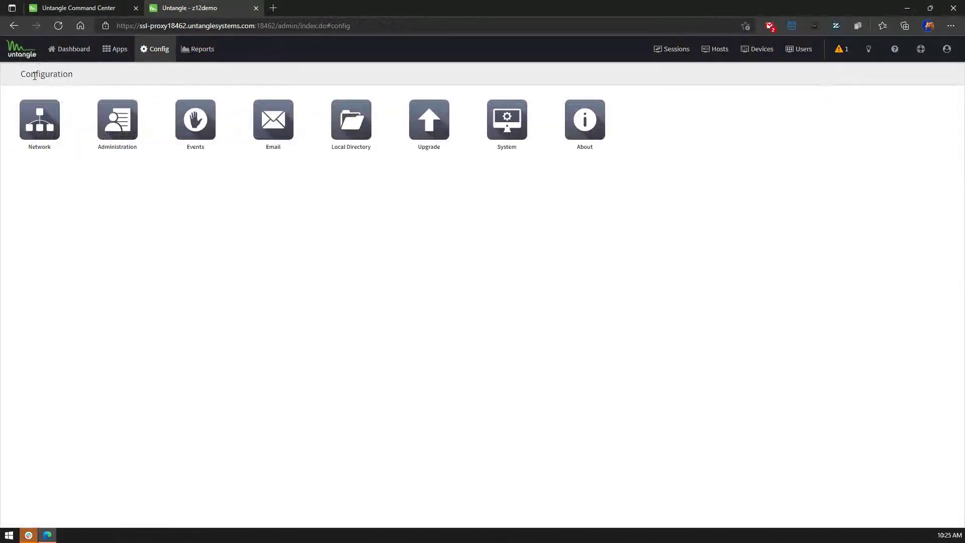
Step: Try the Do Not Automatically Install Upgrades option, switch back to Automatically Install Upgrades, and leave the upgrade settings without saving
click(429, 116)
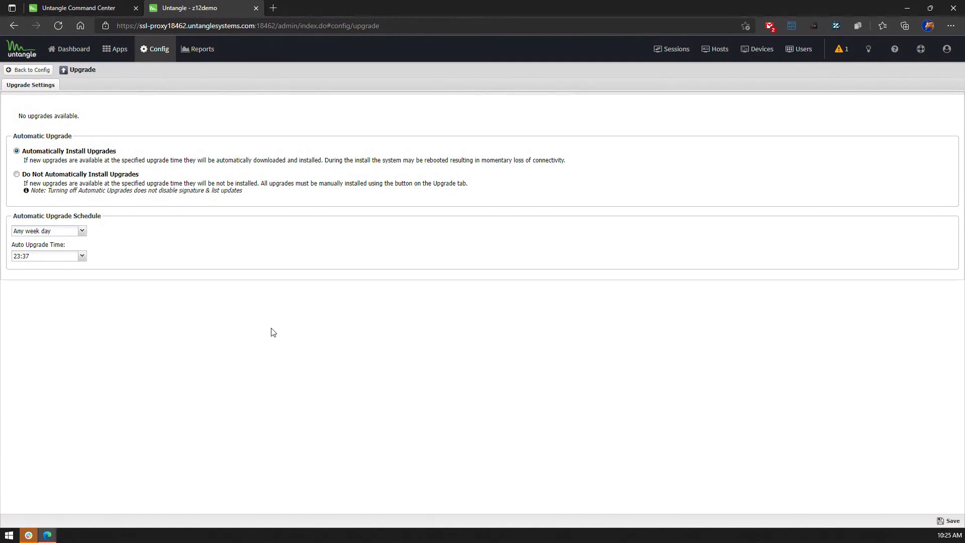
click(102, 174)
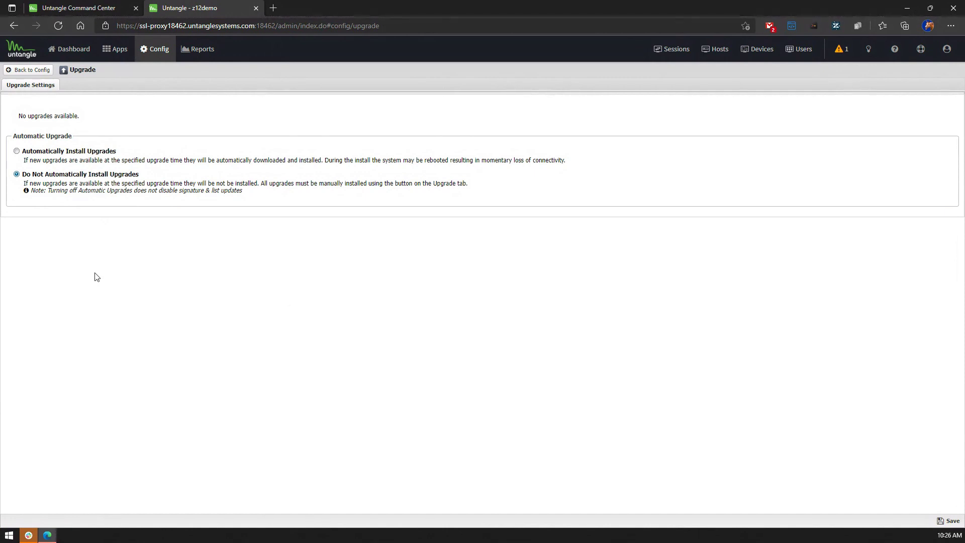
drag(81, 117, 13, 120)
click(180, 267)
click(74, 153)
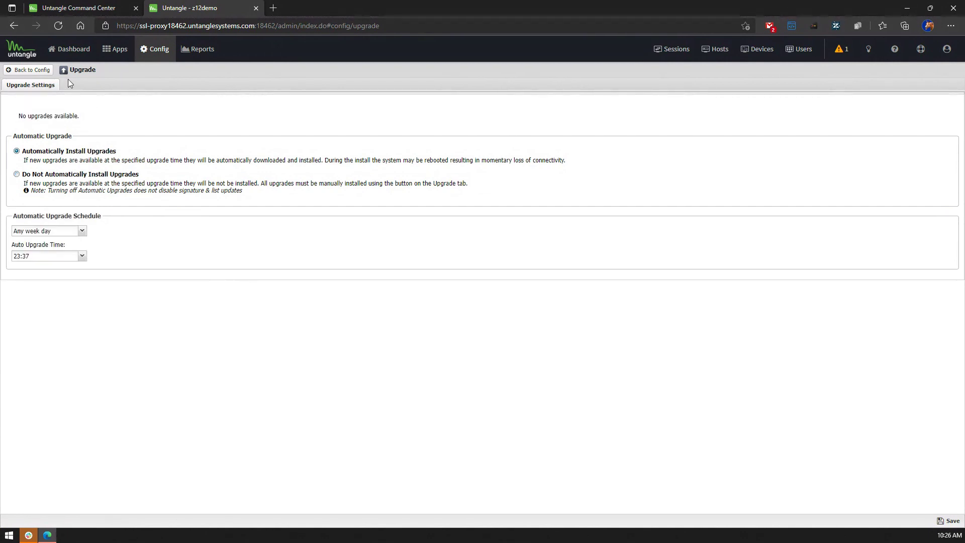
click(36, 70)
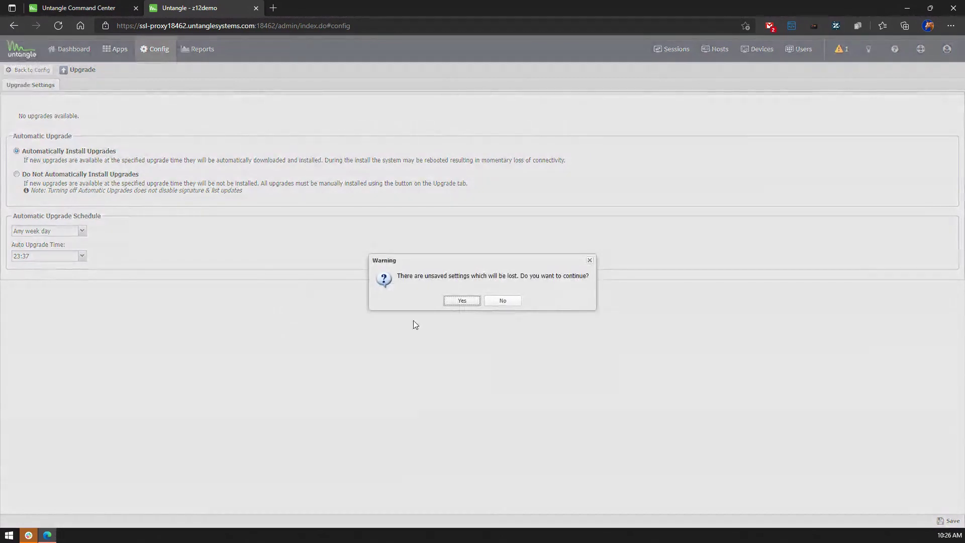
click(467, 302)
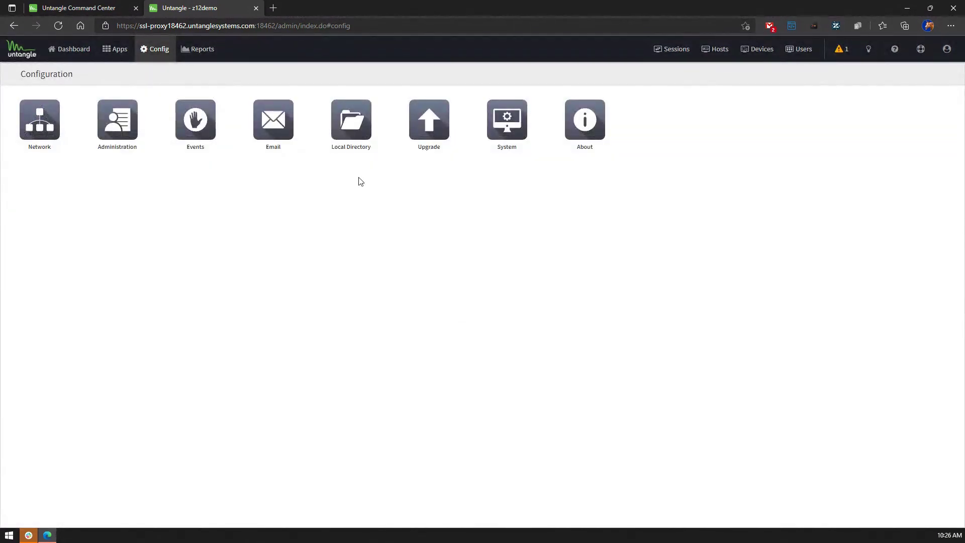
Step: Review the Local Directory's local users, RADIUS Server and RADIUS Proxy settings, and return to the configuration overview
click(349, 134)
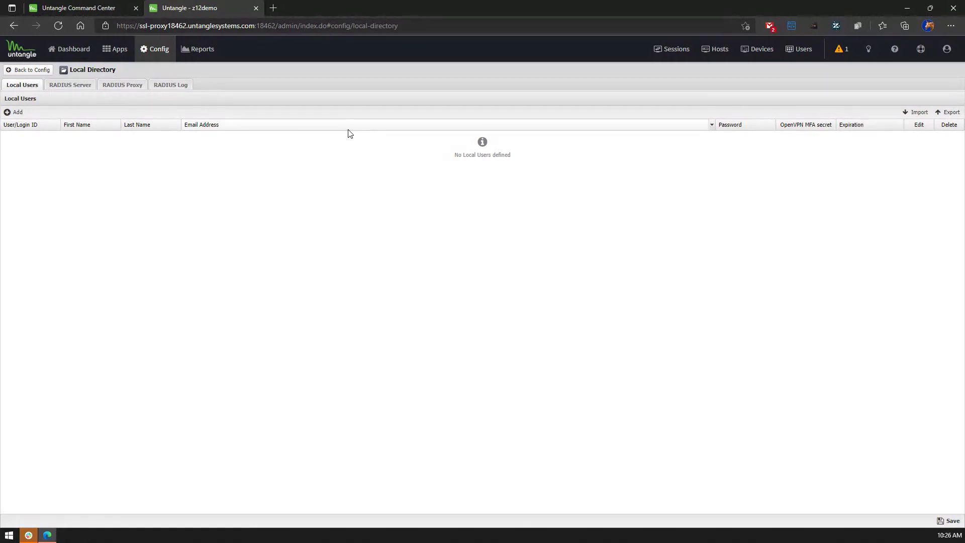
click(67, 91)
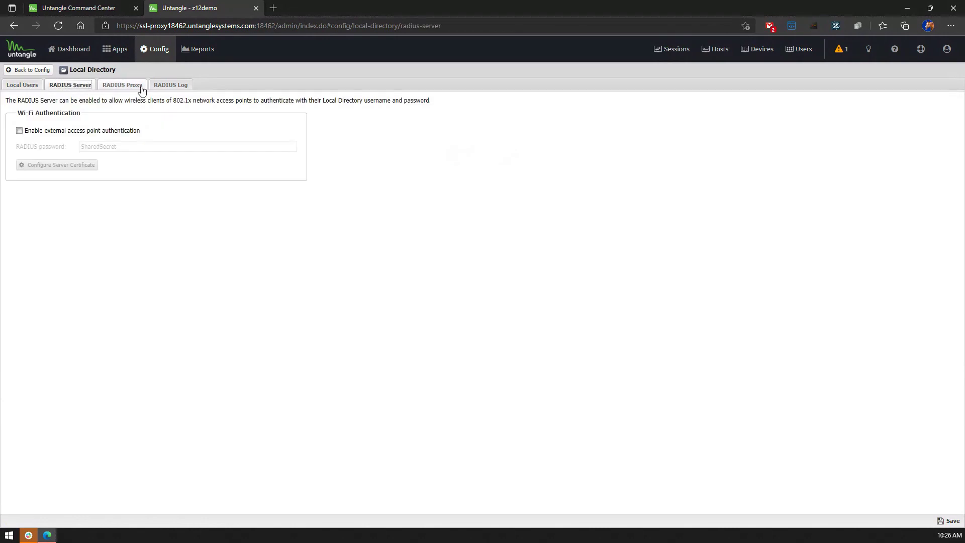
click(142, 88)
click(66, 88)
click(46, 70)
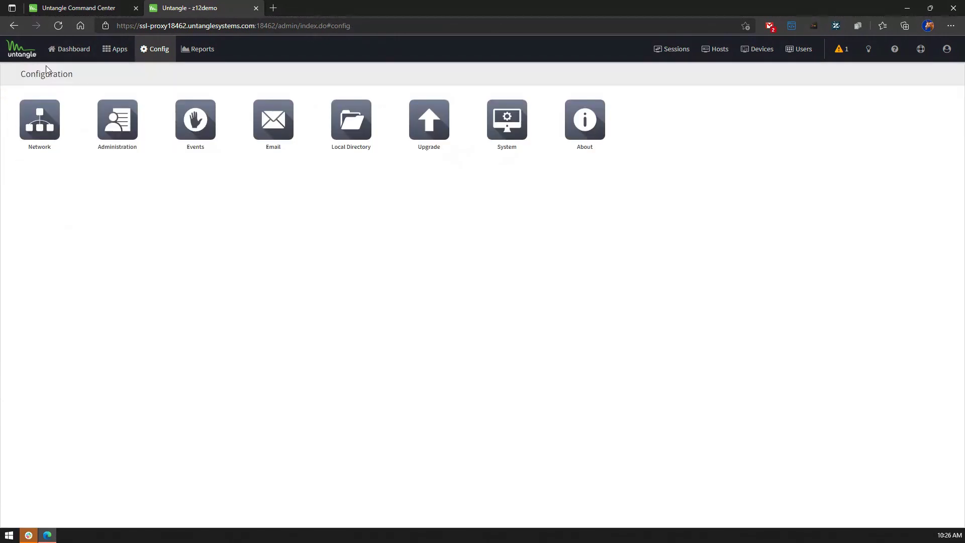
Step: Examine the outgoing email server options, trying direct sending and sending through a specified SMTP server
click(282, 121)
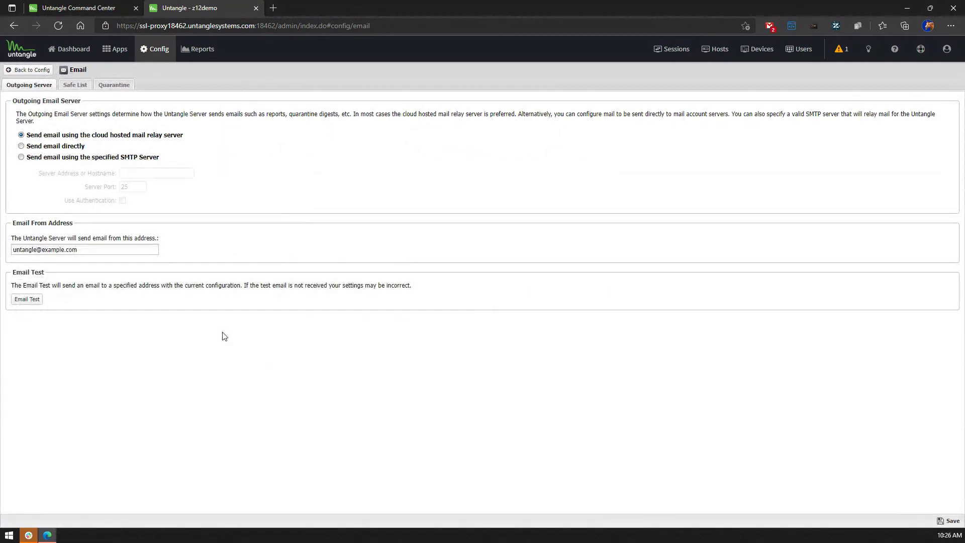
drag(185, 134, 59, 139)
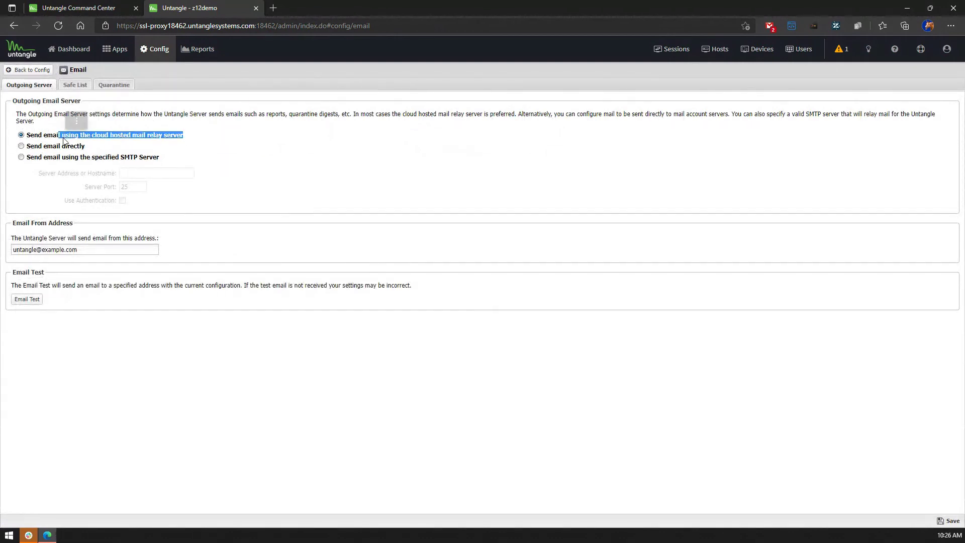
click(229, 138)
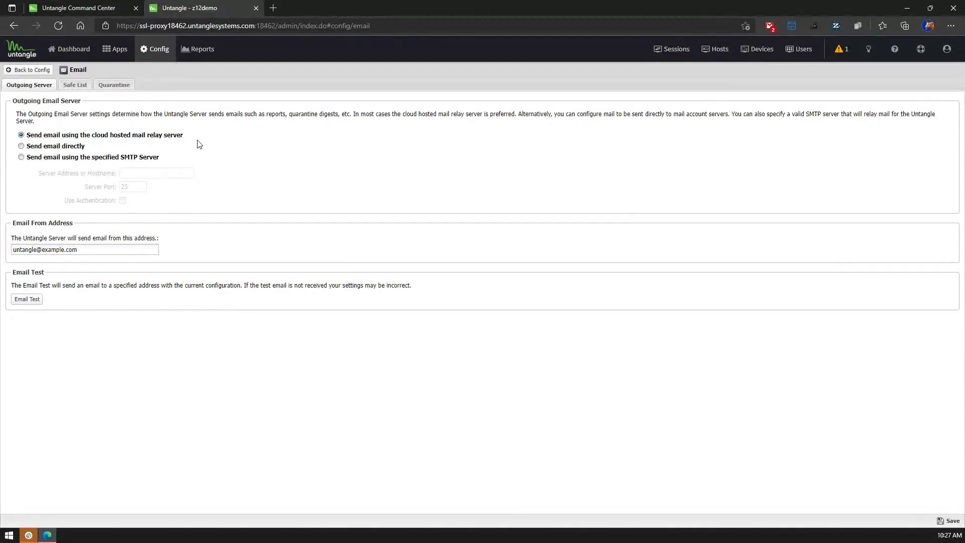
click(78, 146)
click(94, 158)
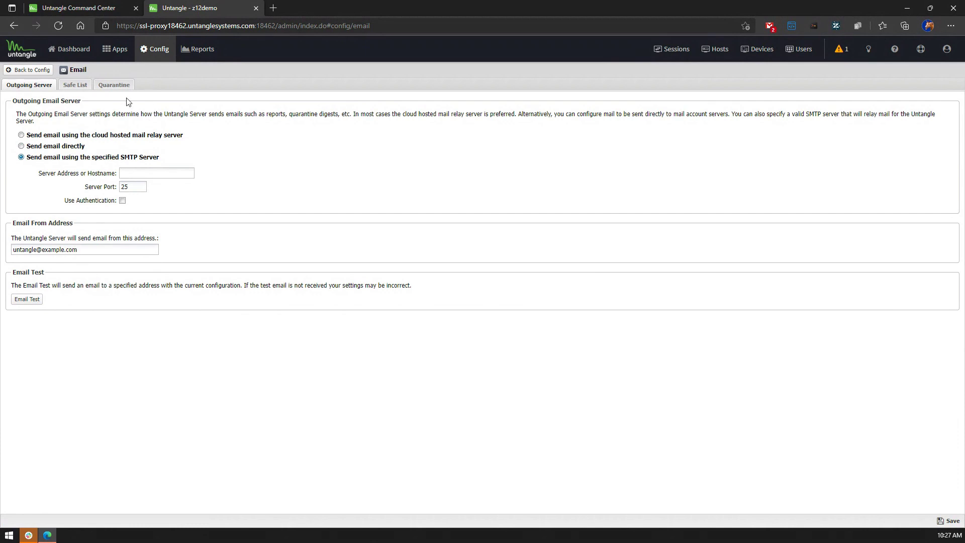
Step: Review the email Safe List and Quarantine settings, and leave the Email configuration, discarding the unsaved changes
click(80, 86)
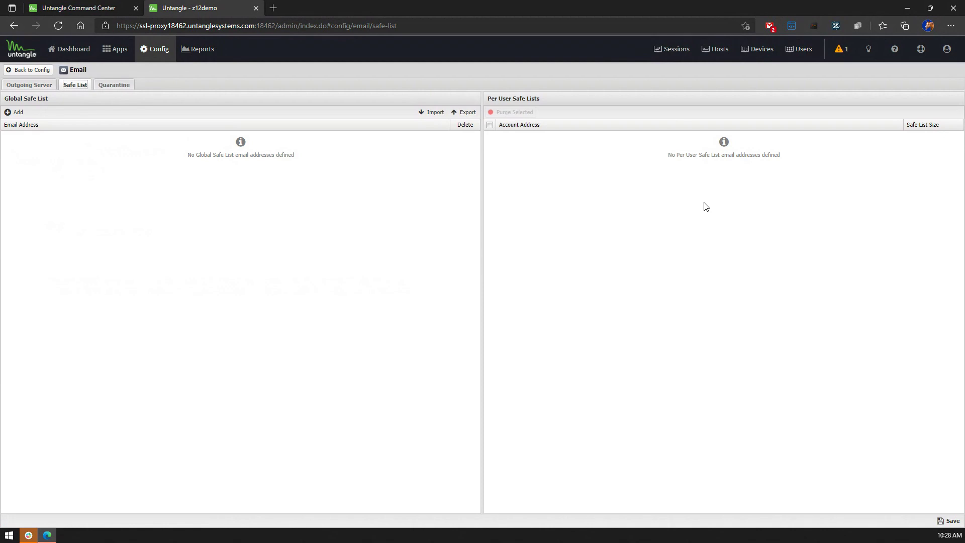
click(111, 85)
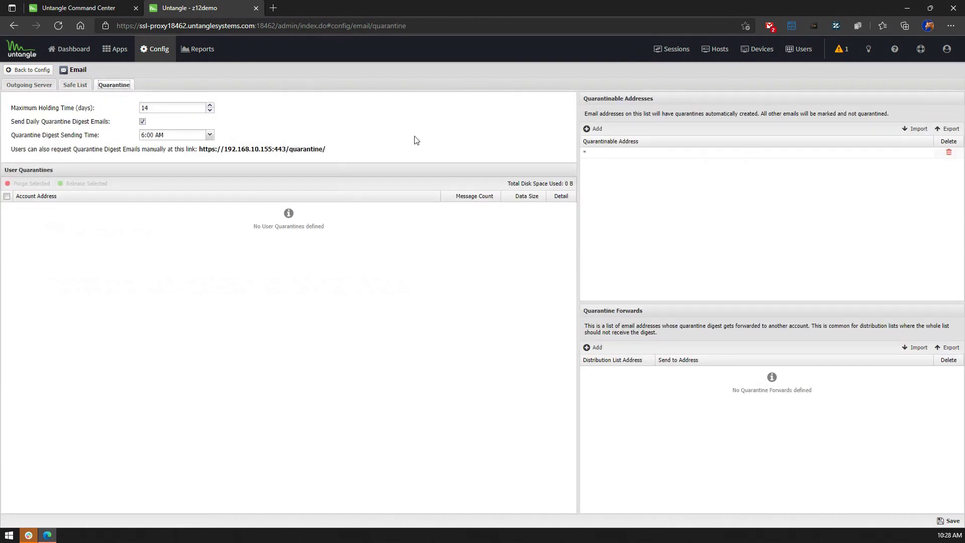
click(125, 108)
click(271, 134)
click(15, 73)
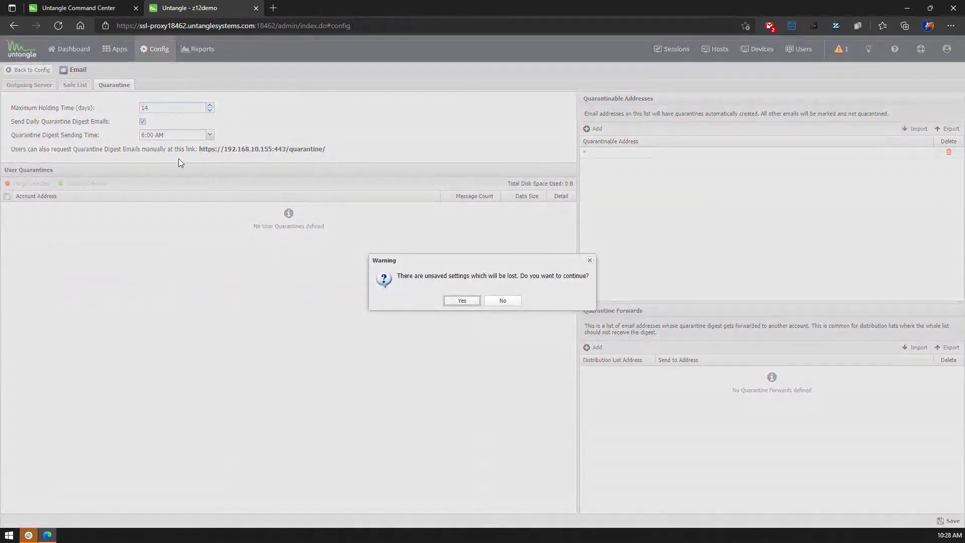
click(459, 302)
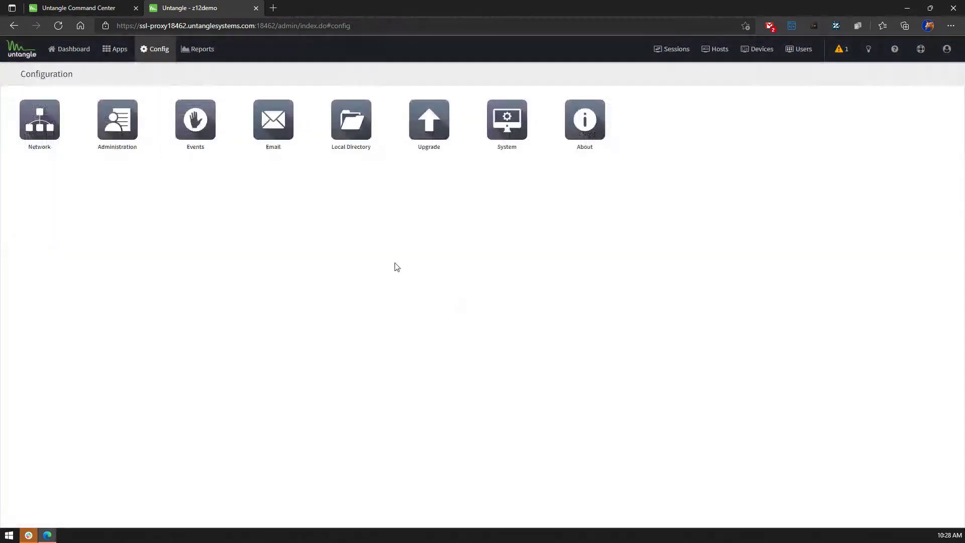
Step: Review the Administration configuration's admin accounts, certificates with their server verification, and Google Drive connector
click(126, 118)
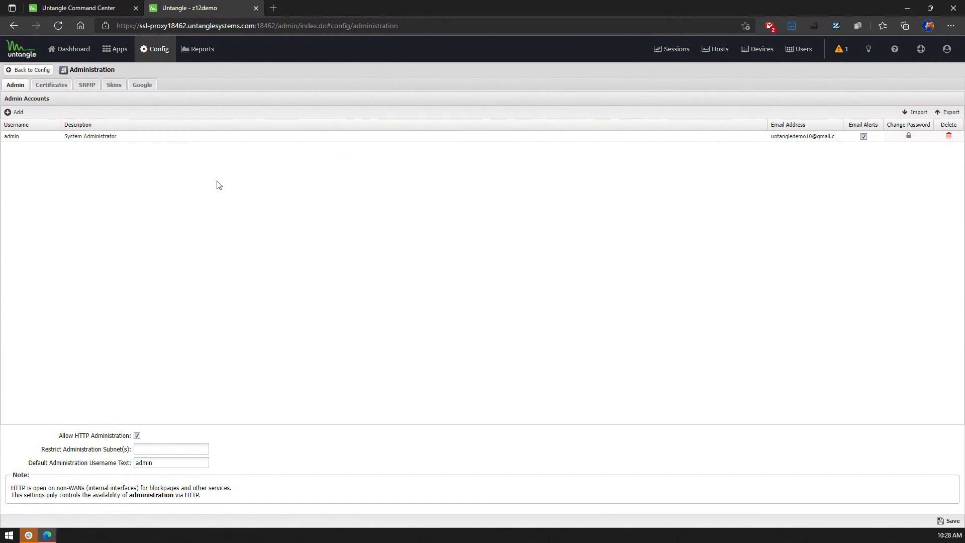
click(51, 84)
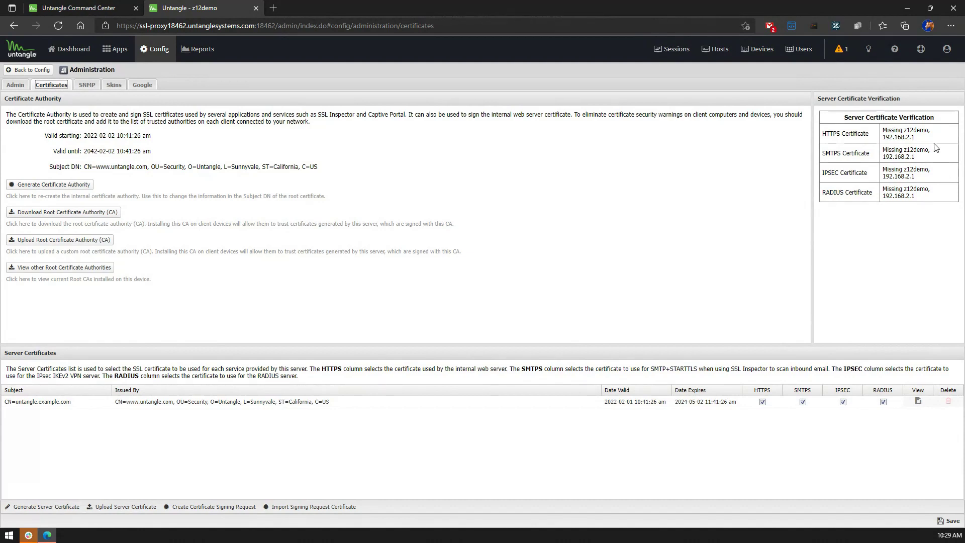
drag(883, 129, 928, 130)
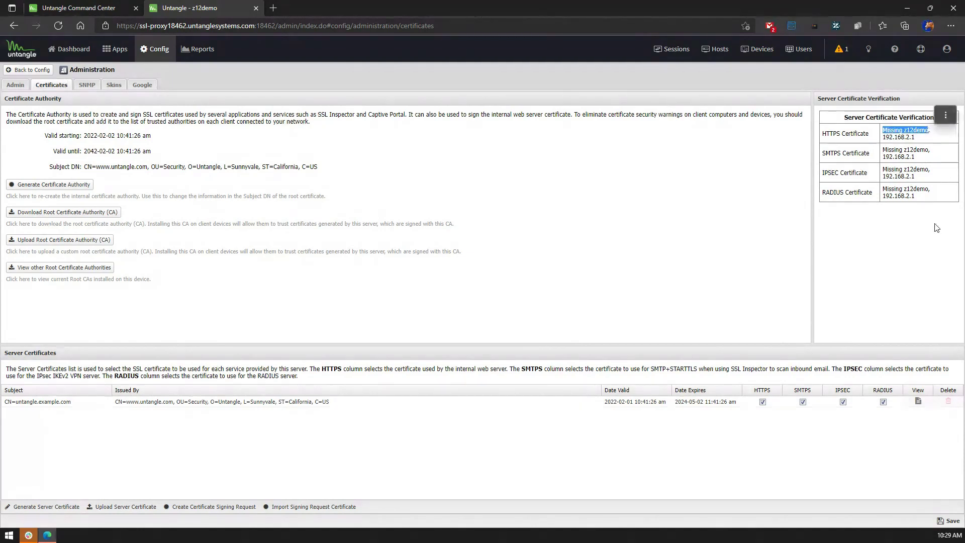
click(891, 230)
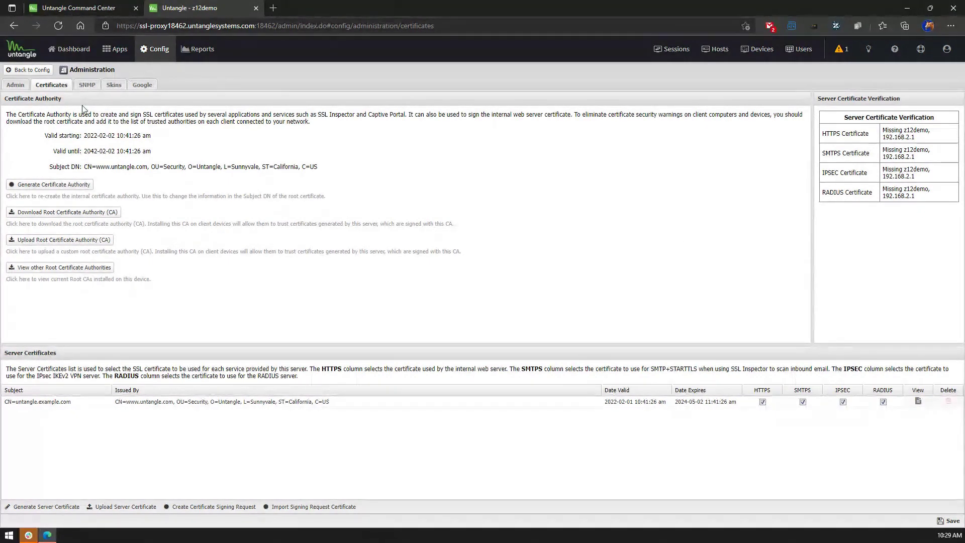
click(142, 85)
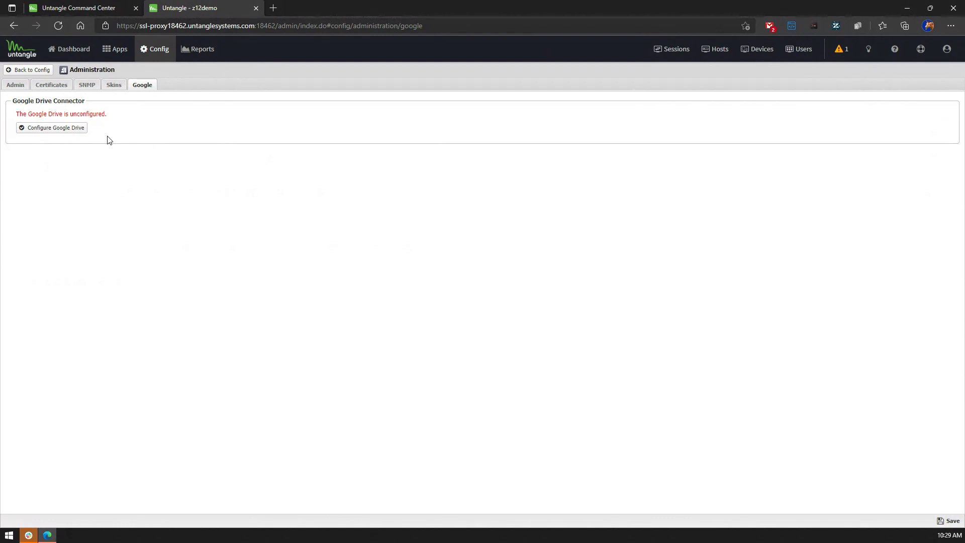
Step: Open the Network configuration and inspect the status and ARP entries of the Internal interface and Interface 3
click(32, 70)
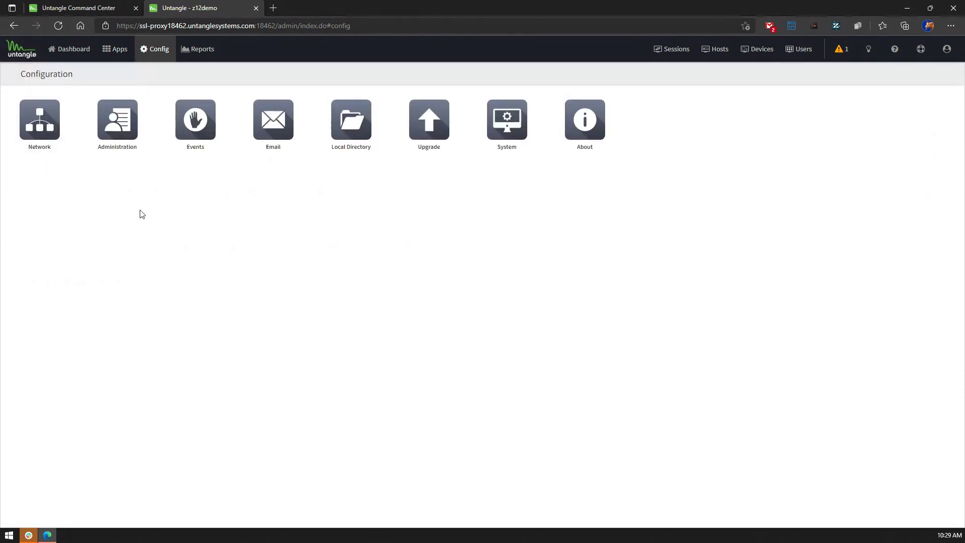
click(38, 137)
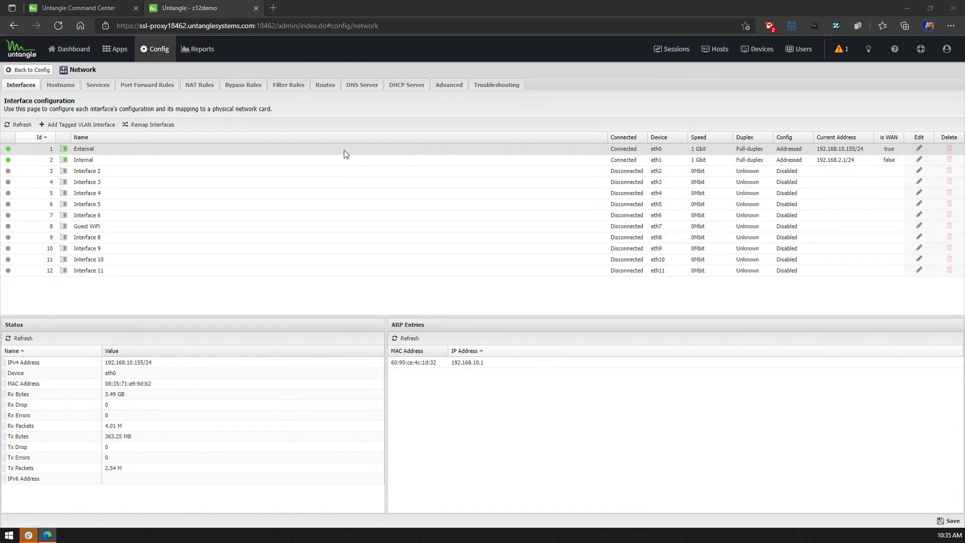
click(142, 160)
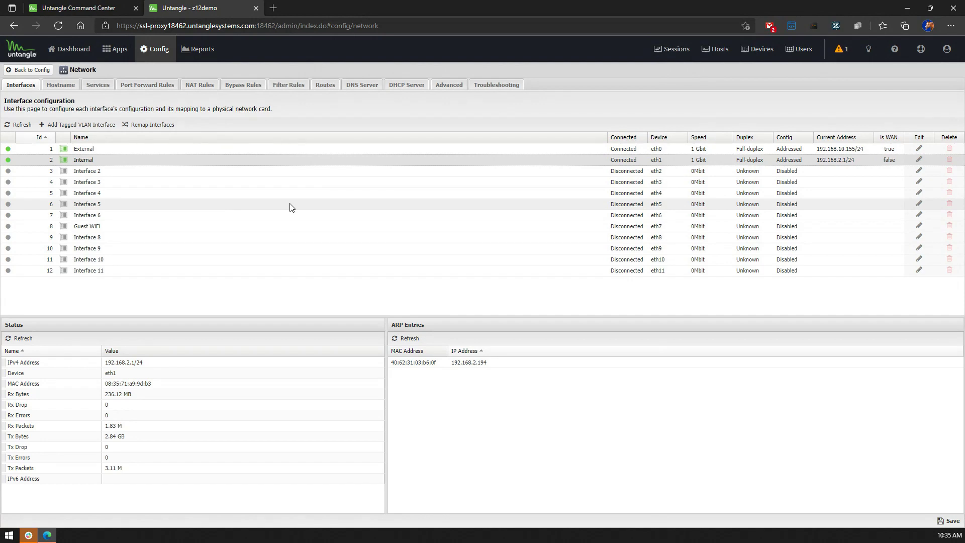
click(332, 182)
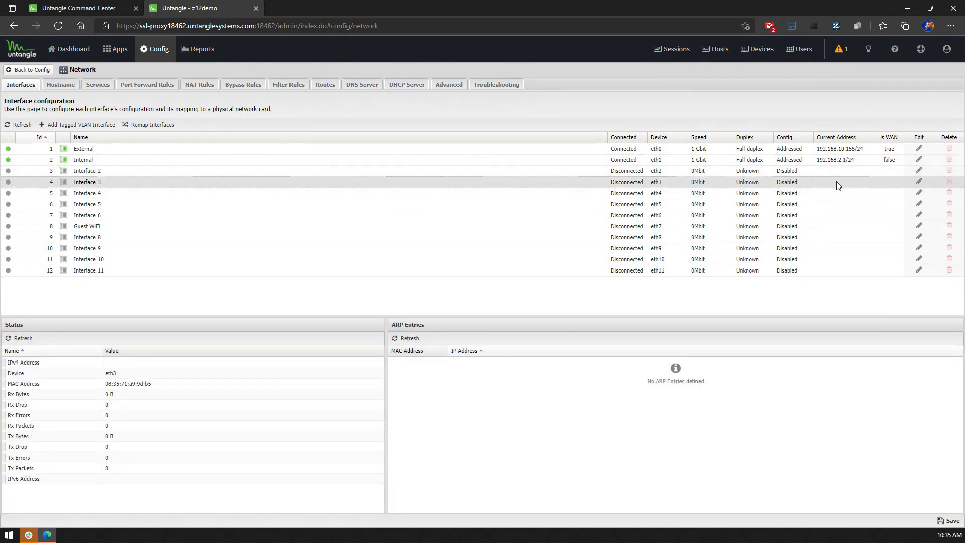
click(721, 161)
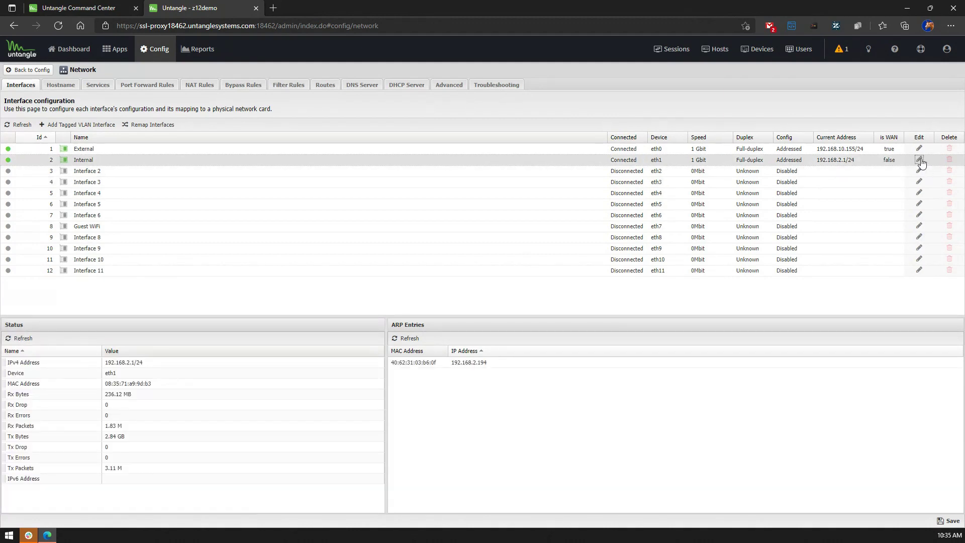
Step: Review the Internal interface's IPv4 and DHCP configuration, and close its settings without applying changes
click(921, 160)
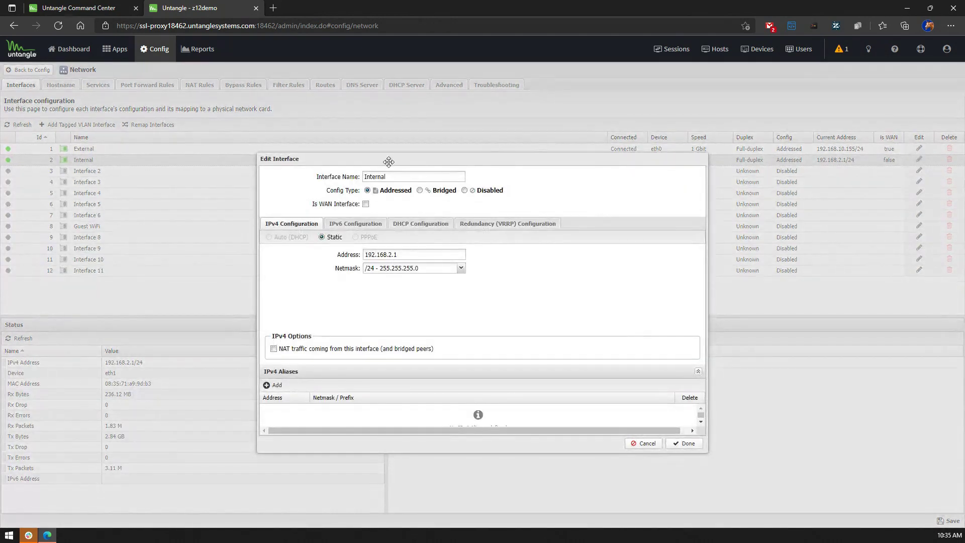
click(425, 226)
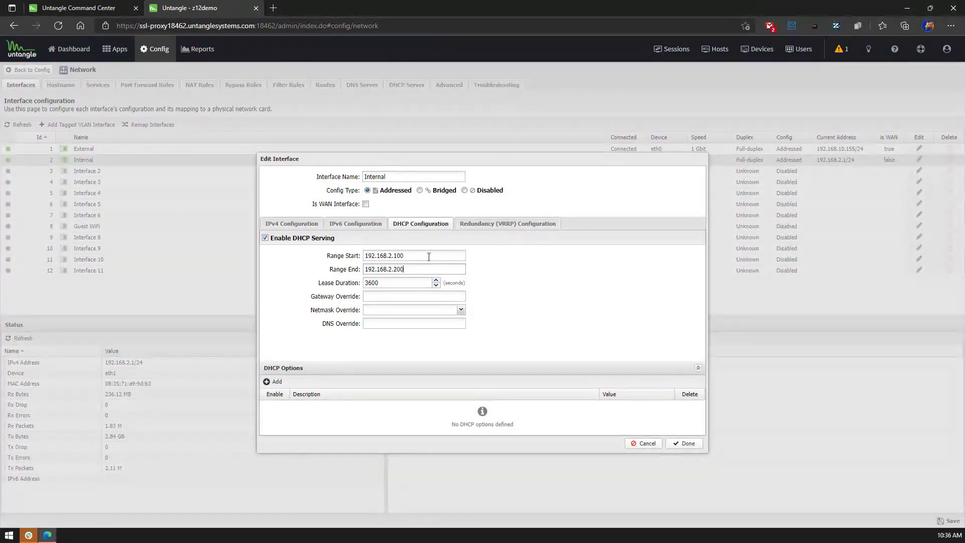
click(303, 223)
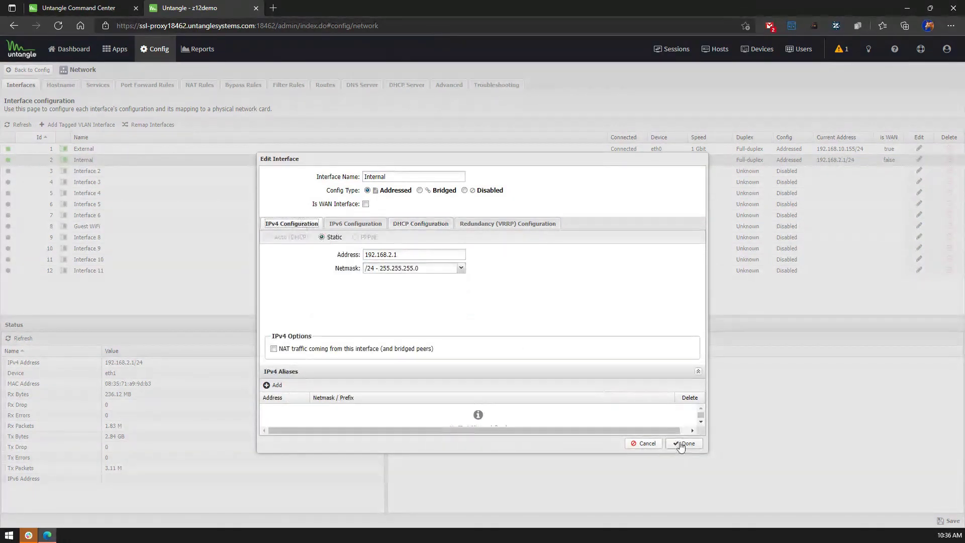
click(644, 444)
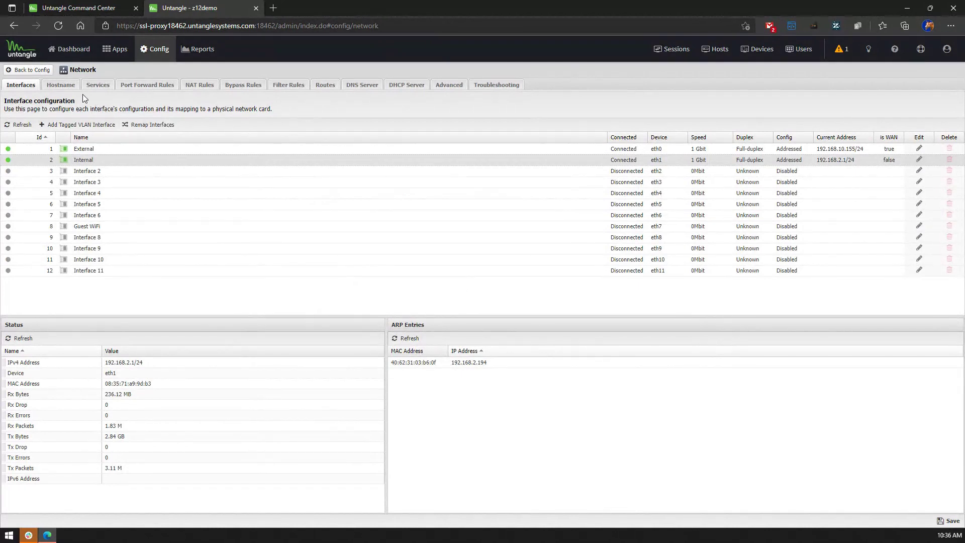
Step: Review the Hostname and Domain Name fields in the network's hostname settings
click(61, 86)
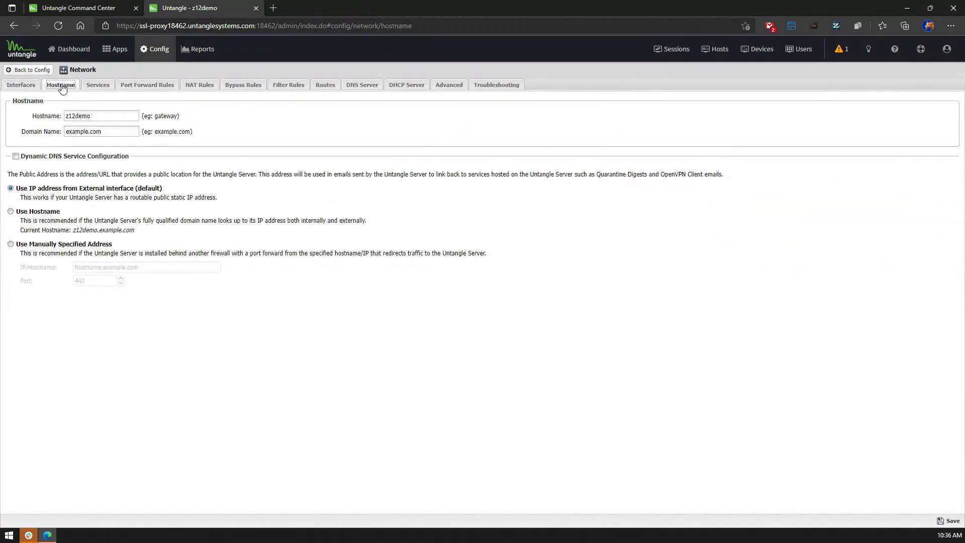
click(102, 114)
click(109, 128)
double_click(103, 116)
click(99, 133)
double_click(98, 133)
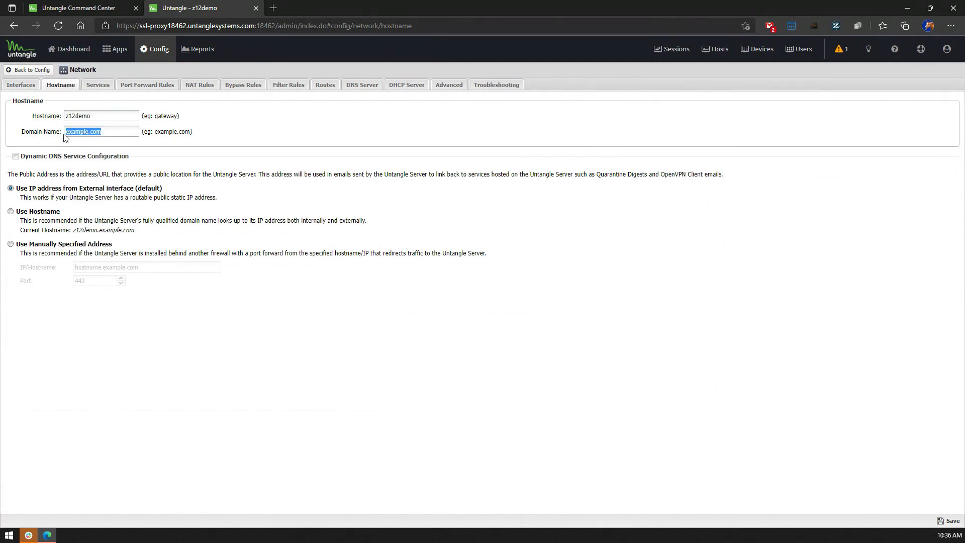
click(272, 157)
Step: Check the Dynamic DNS service fields, leaving the service disabled, and set the public address to Use Manually Specified Address
click(85, 162)
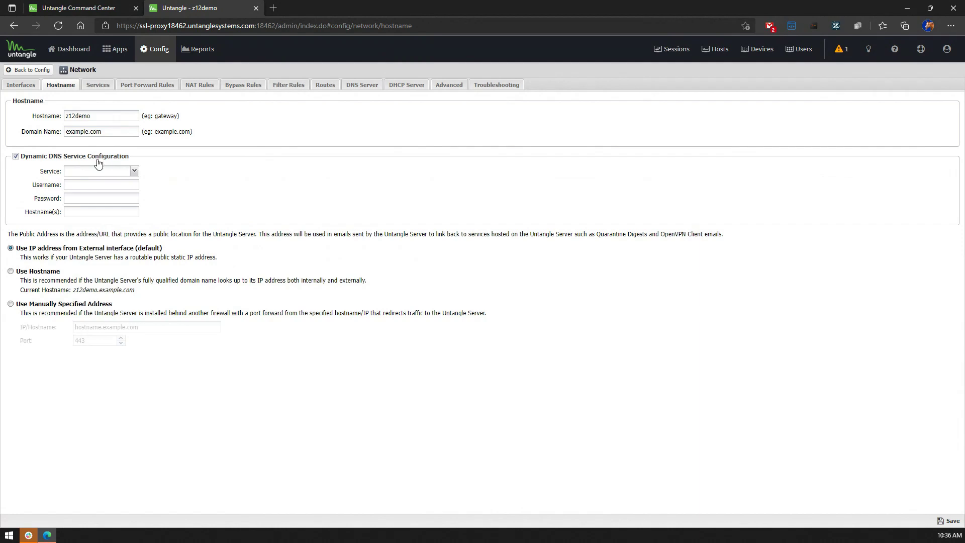
click(99, 162)
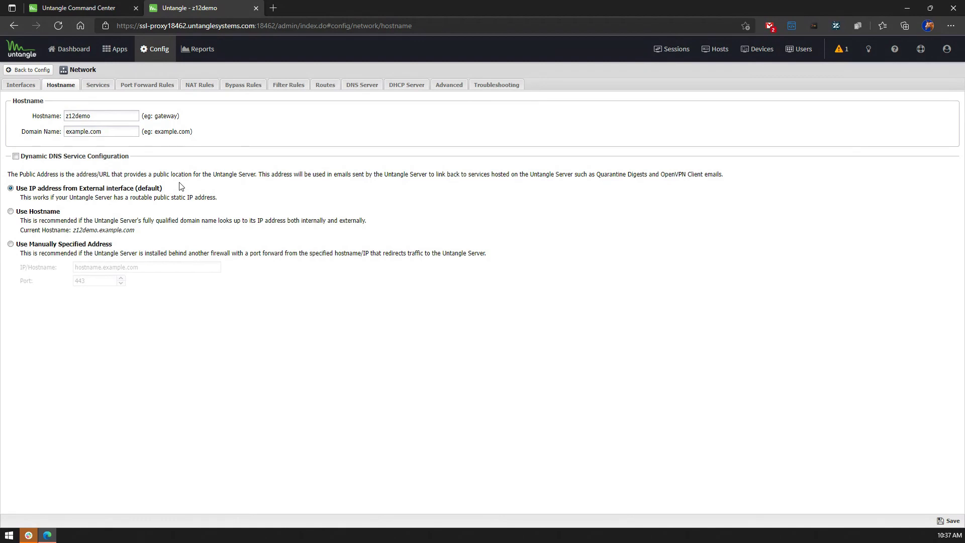
click(46, 213)
click(92, 245)
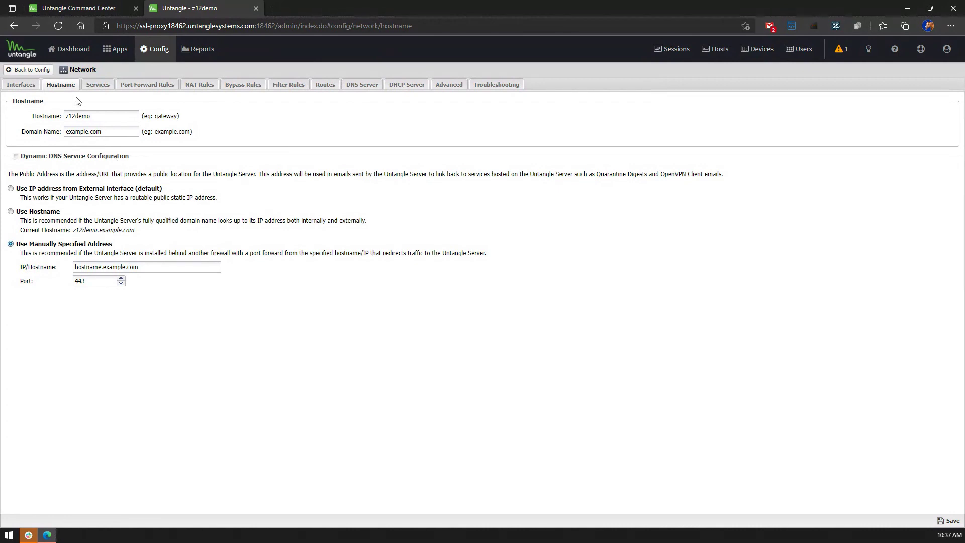
Step: Review the HTTPS and HTTP port settings of the local services
click(94, 83)
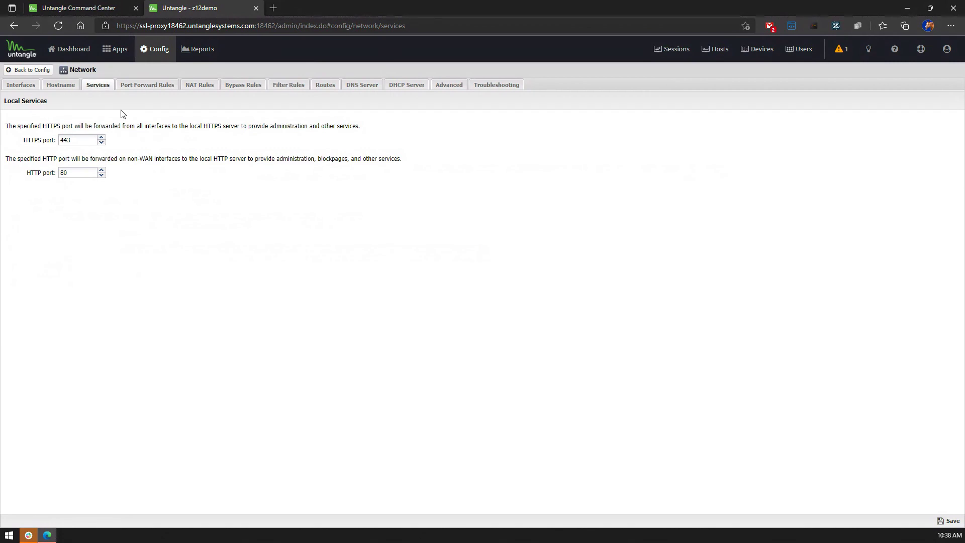
double_click(95, 140)
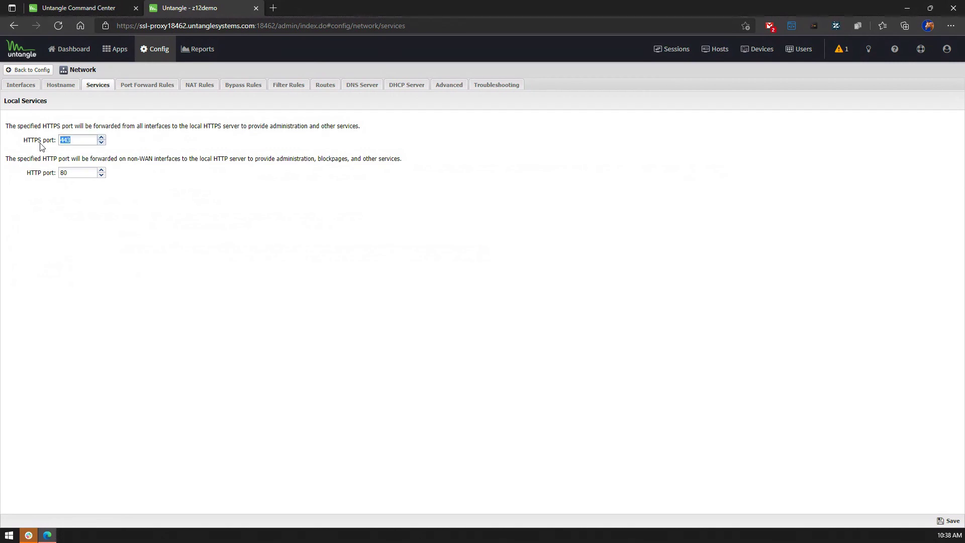
click(148, 155)
Step: Review the network's port forward rules, NAT rules and bypass rules
click(161, 88)
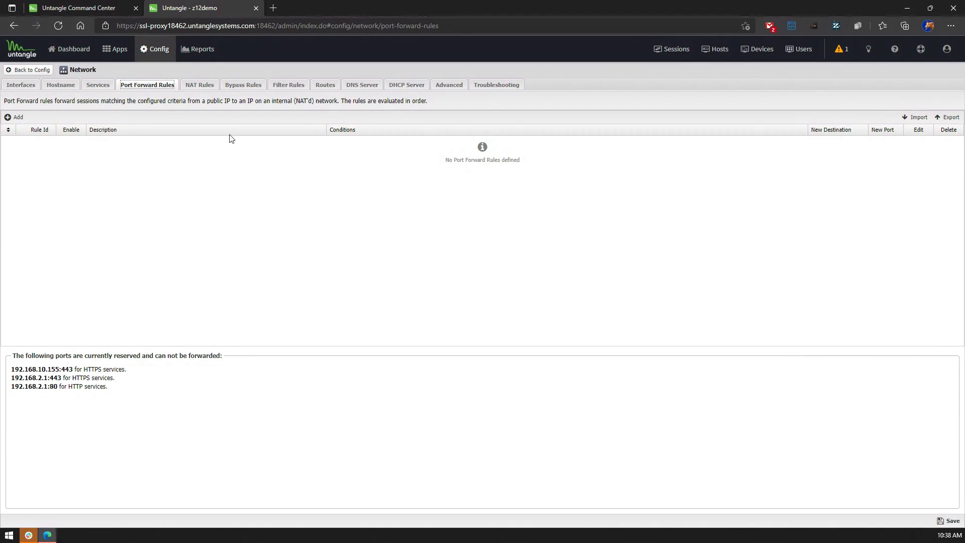
click(199, 85)
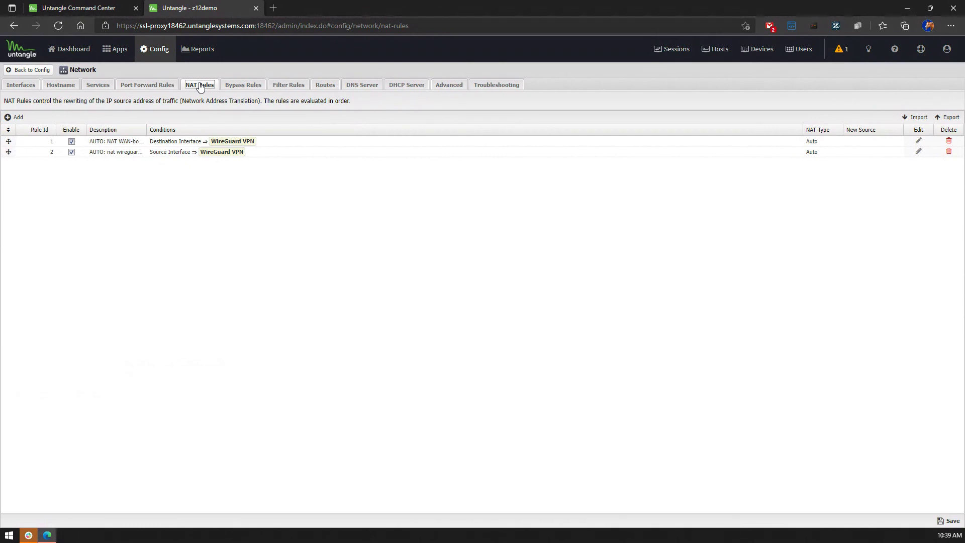
click(243, 86)
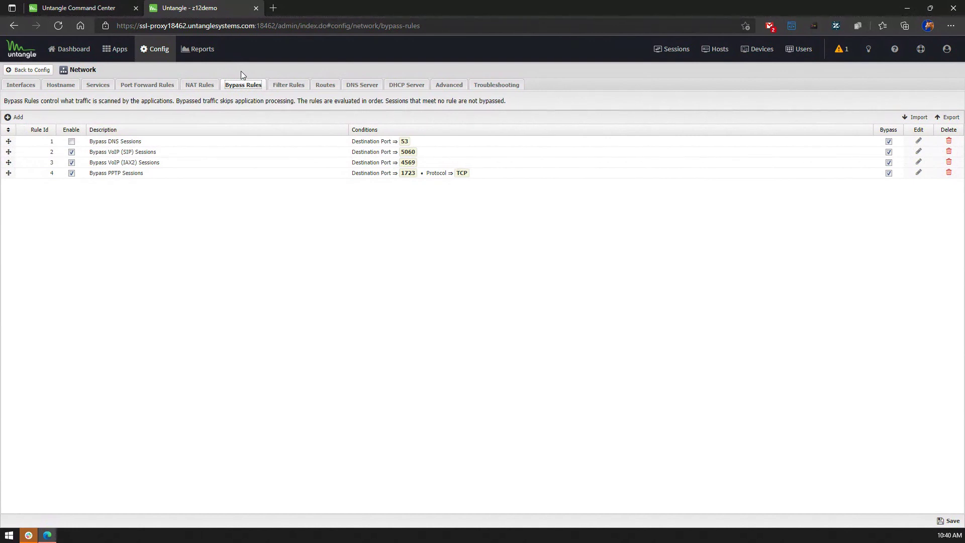
Step: Examine the filter rules for OpenVPN clients and Guest WiFi, including their conditions
click(292, 86)
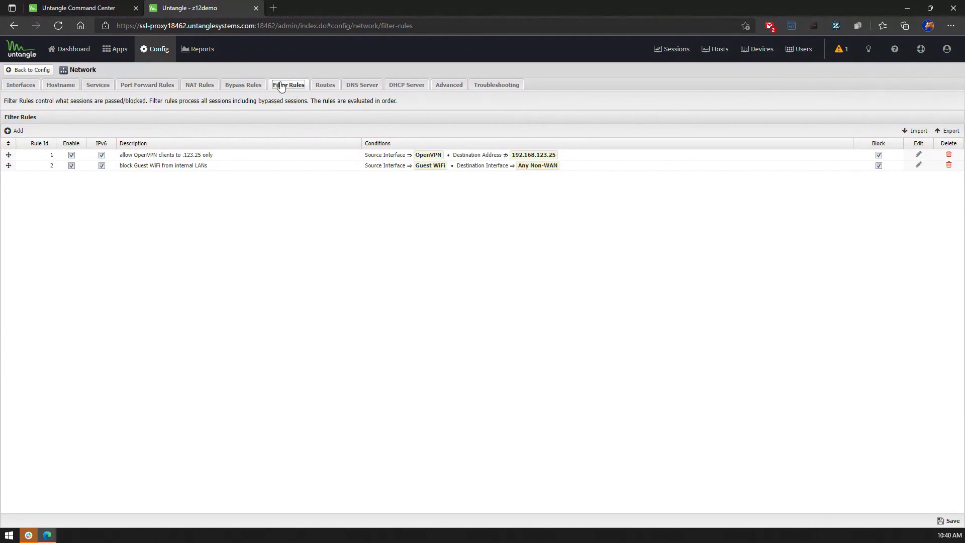
click(287, 157)
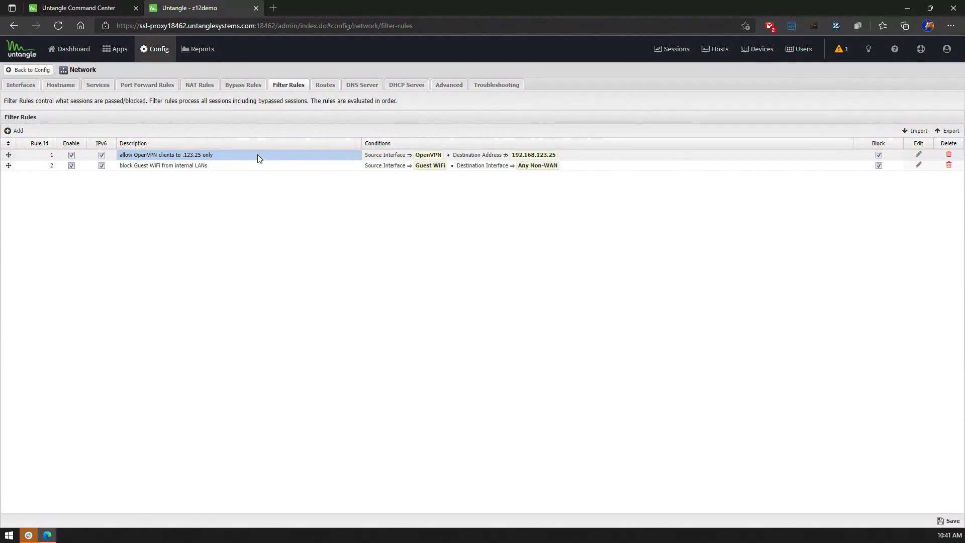
click(394, 157)
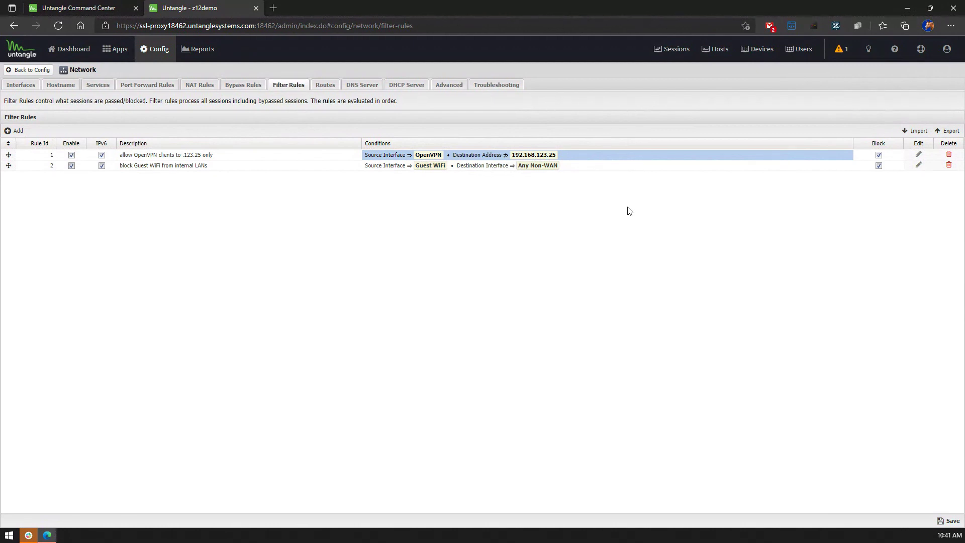
click(614, 168)
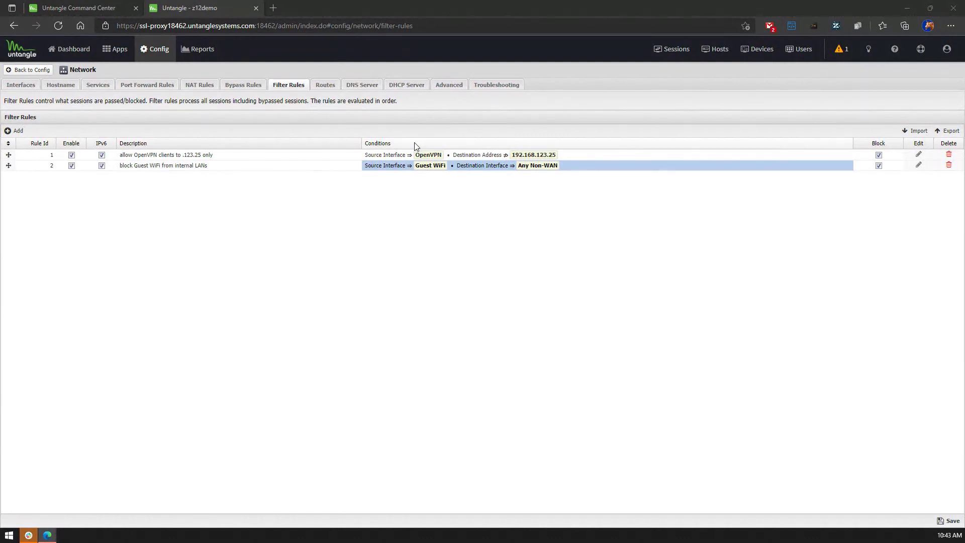
Step: Examine the options for adding a tagged VLAN interface, including the parent interface choices, and cancel without creating one
click(20, 85)
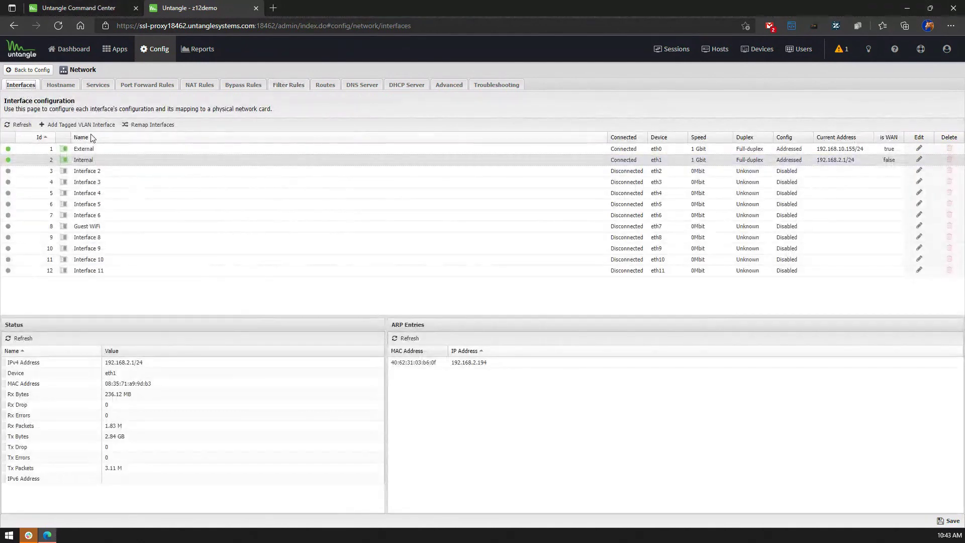
click(99, 125)
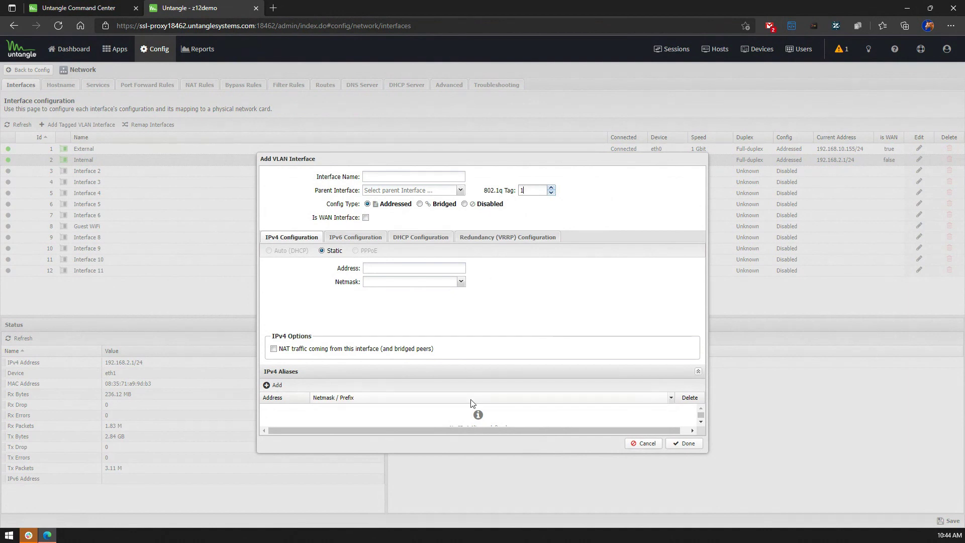
click(459, 190)
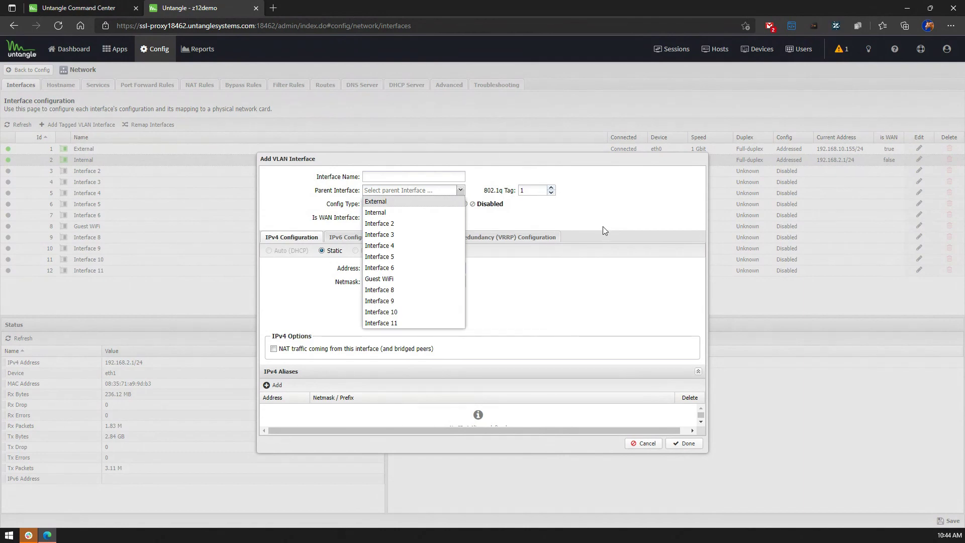
click(632, 210)
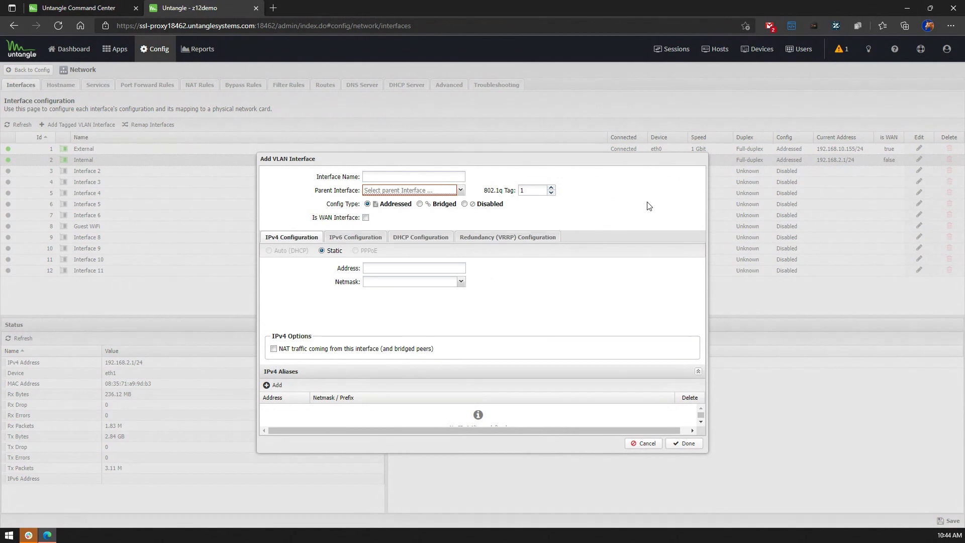
click(646, 447)
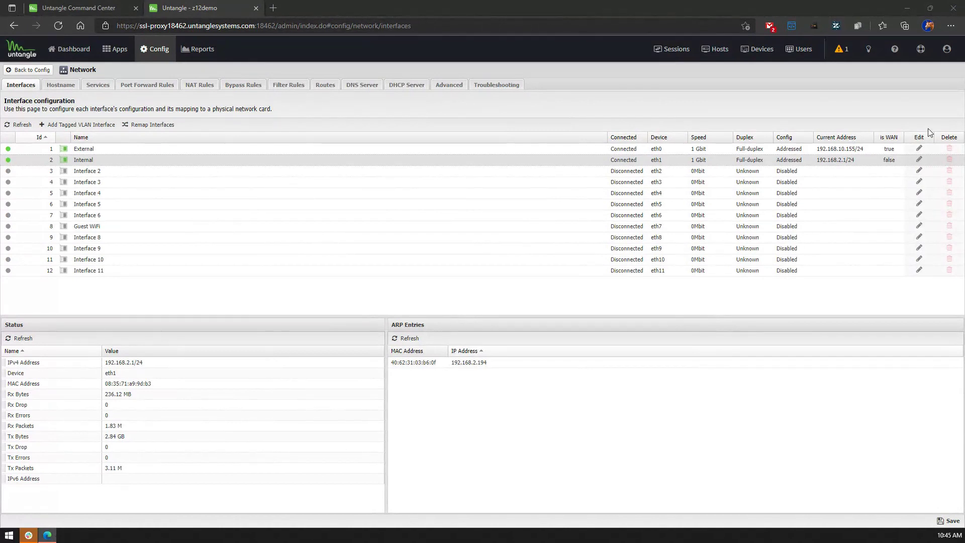
Step: Start a new filter rule with a Source Address condition listing the addresses 1.2.3.4 and 1.2.3.5, separated by a comma
click(287, 85)
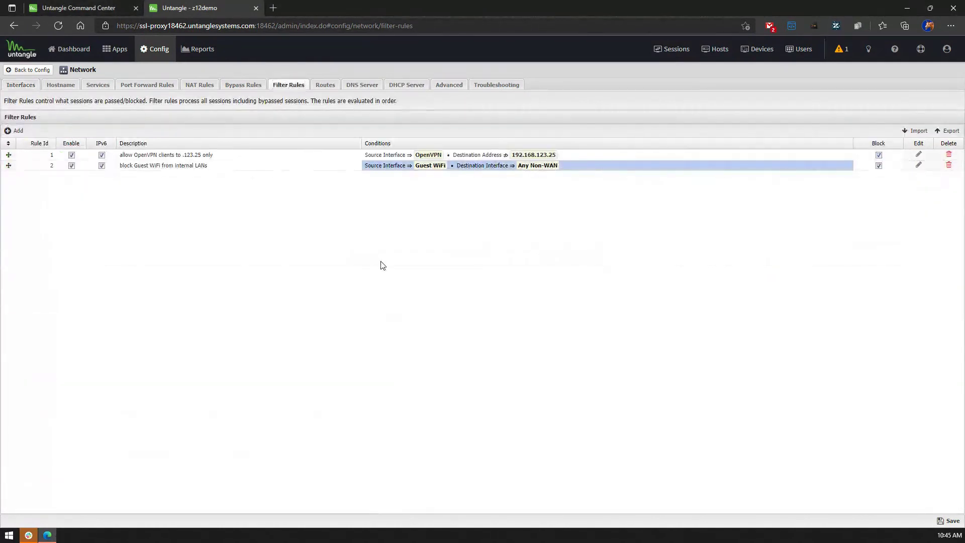
click(17, 133)
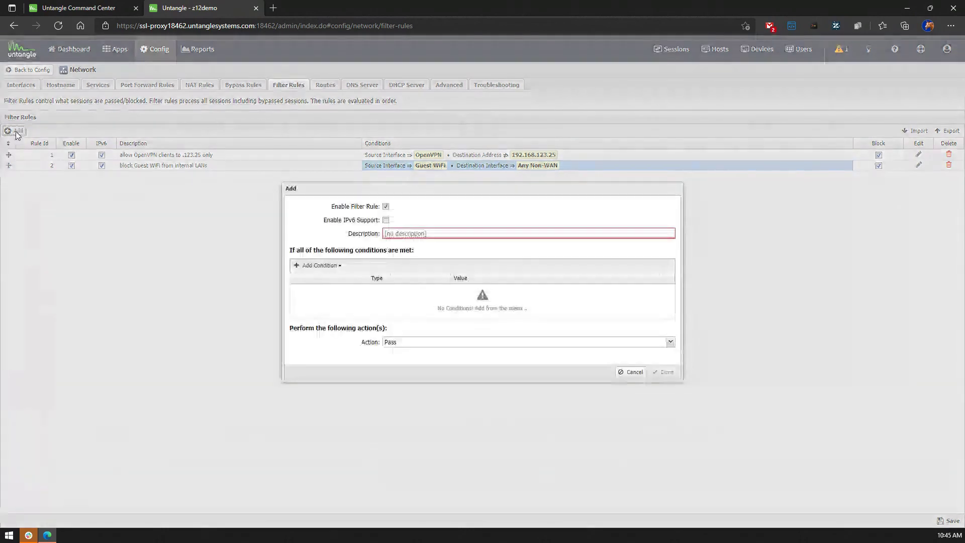
click(335, 266)
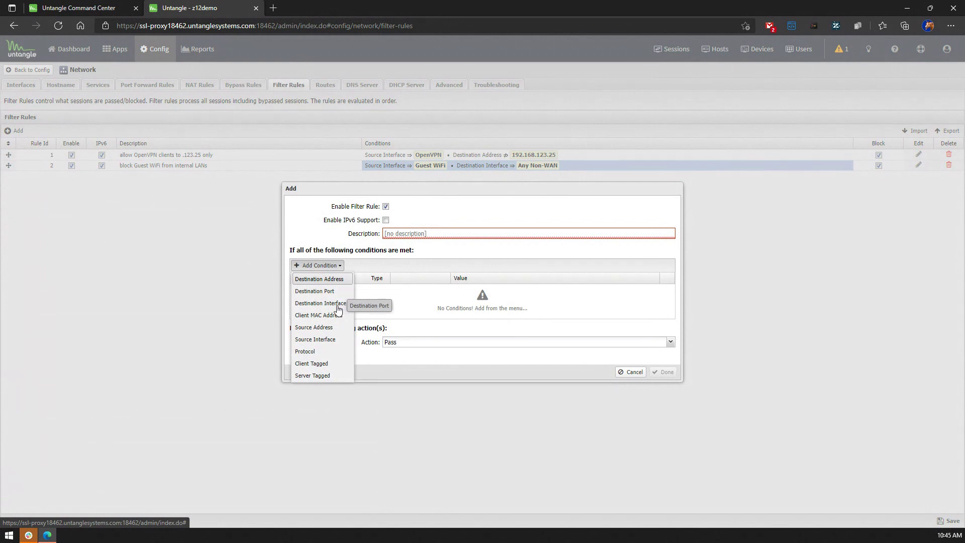
click(335, 331)
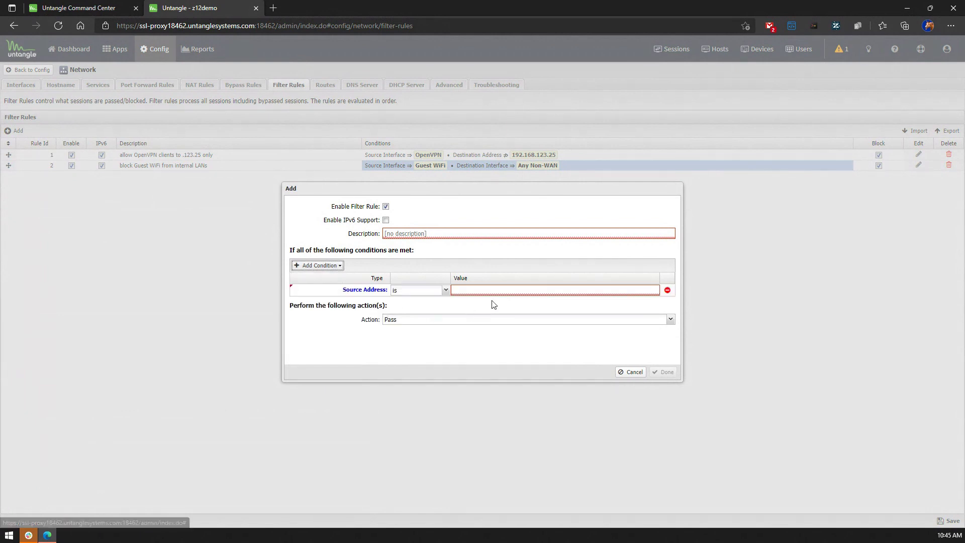
text(1.2.)
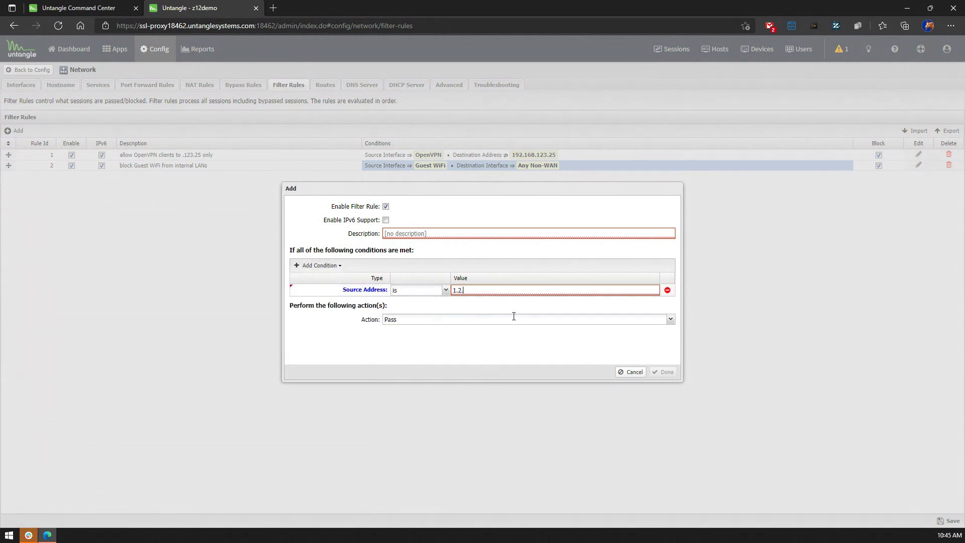
text(3.4,1.2.3.45)
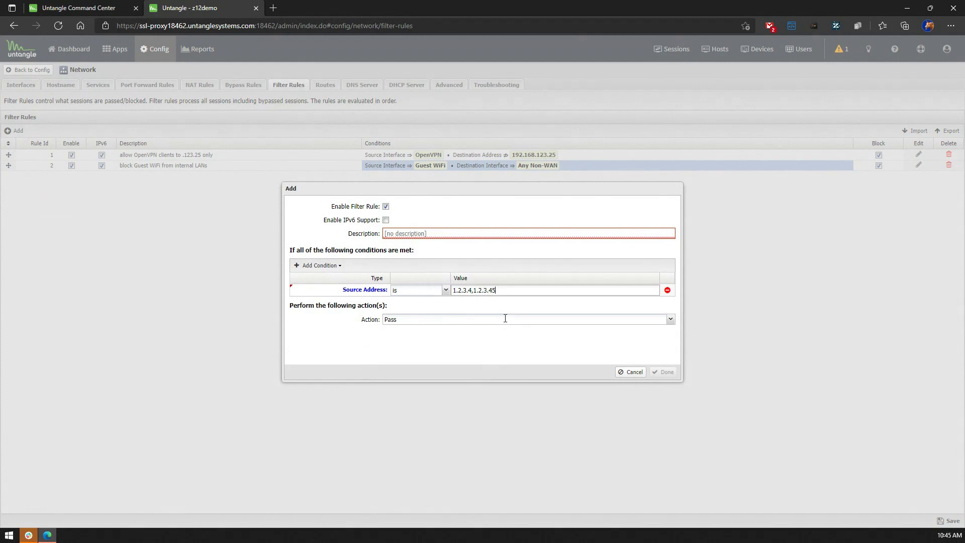
key(BackSpace)
key(BackSpace)
text(5,)
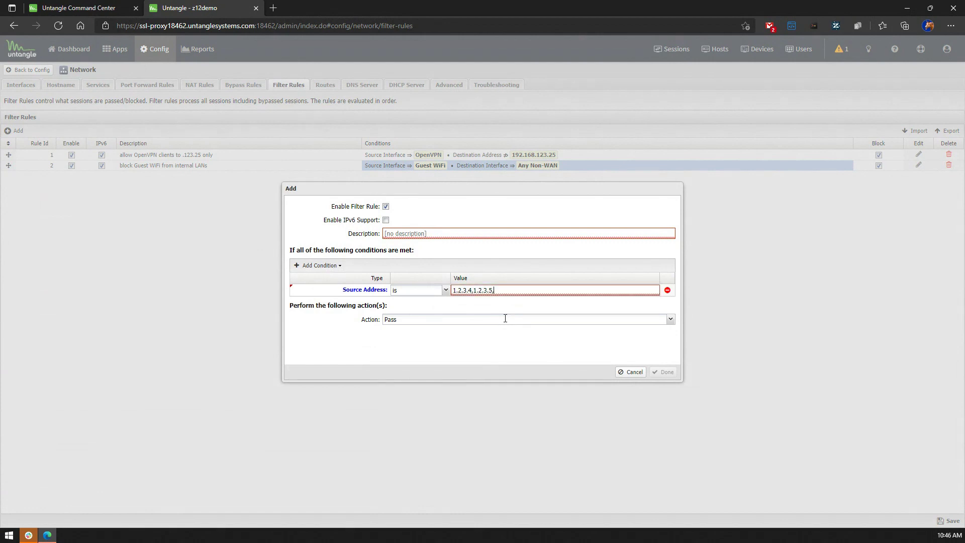
Step: Append the address range 1.2.3.4-1.2.3.10 to the rule's Source Address list
text(1.2.3.4-1.2.3.4)
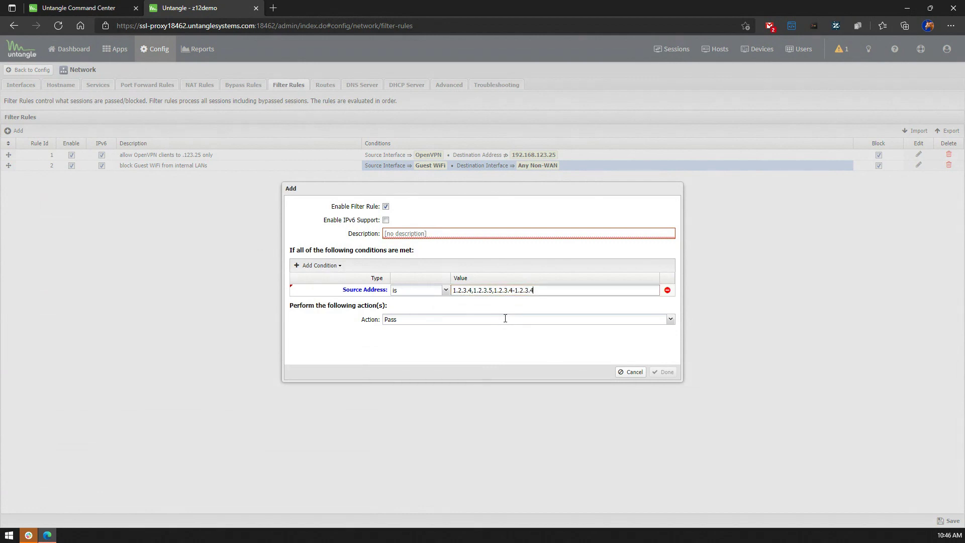
key(BackSpace)
text(10)
Step: Remove the single addresses from the Source Address value, keeping only the range 1.2.3.4-1.2.3.10
key(Home)
key(ctrl+shift+Right)
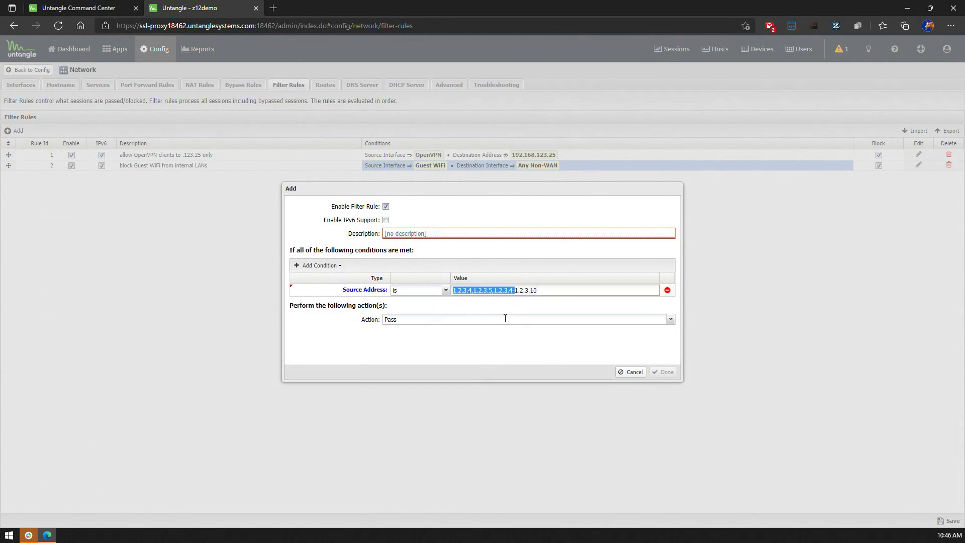
key(shift+Left)
key(shift+Left)
key(shift+Left)
key(shift+Left)
key(shift+Left)
key(shift+Left)
key(shift+Left)
key(BackSpace)
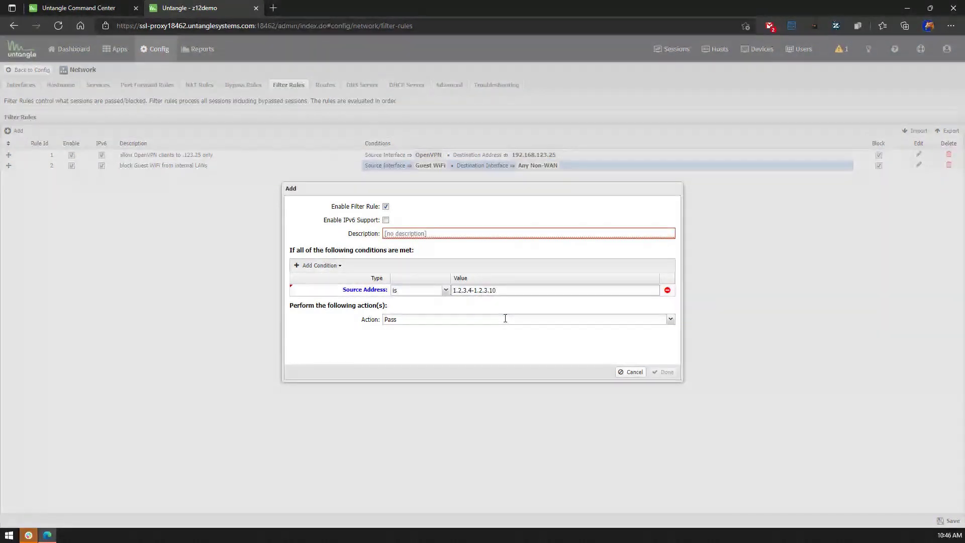
Step: Replace the Source Address range with the subnet 192.168.10.0/24
key(ctrl+a)
key(BackSpace)
text(192.1)
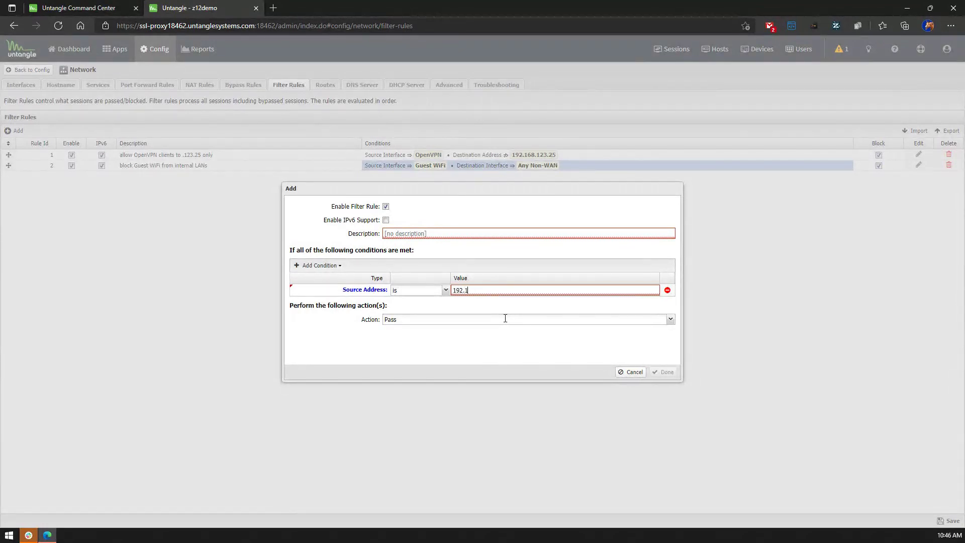
text(68.10.0/274)
key(BackSpace)
key(BackSpace)
text(4)
Step: Replace the subnet's 0/24 ending with a * wildcard and cancel the new filter rule
key(shift+Left)
key(shift+Left)
key(shift+Left)
key(shift+Left)
text(*)
click(631, 372)
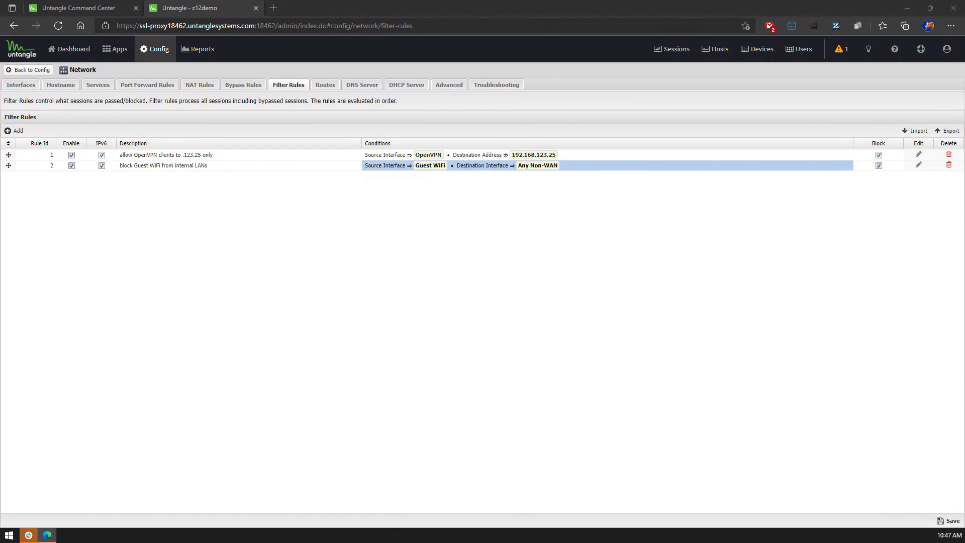
Step: Start another filter rule with a Destination Address condition of 192.168.10.1-192.168.10.10,10.1.1.0/24
click(15, 131)
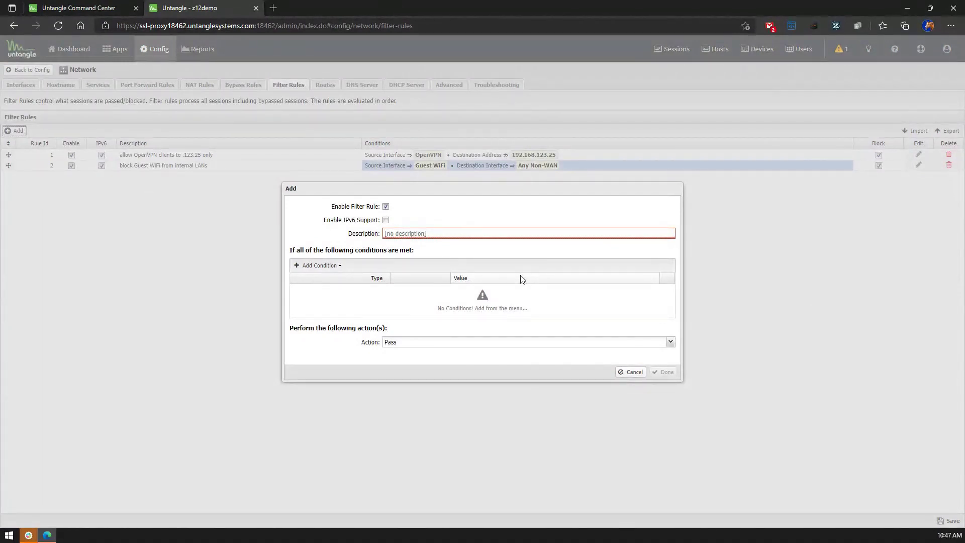
click(328, 266)
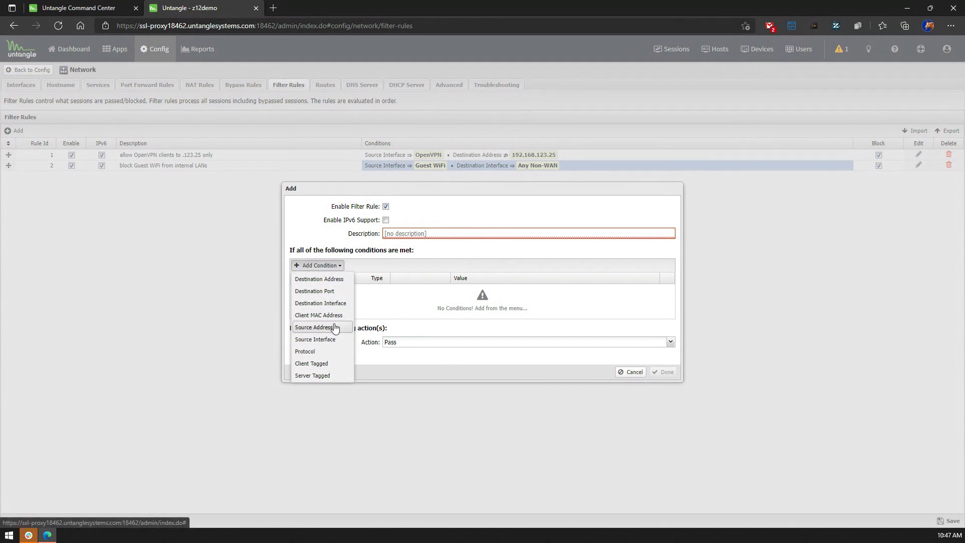
click(332, 281)
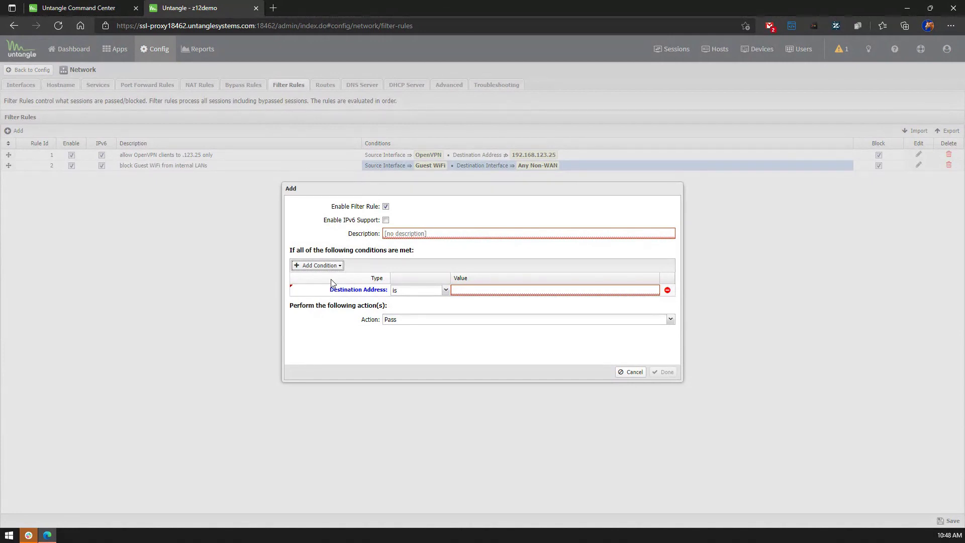
click(502, 287)
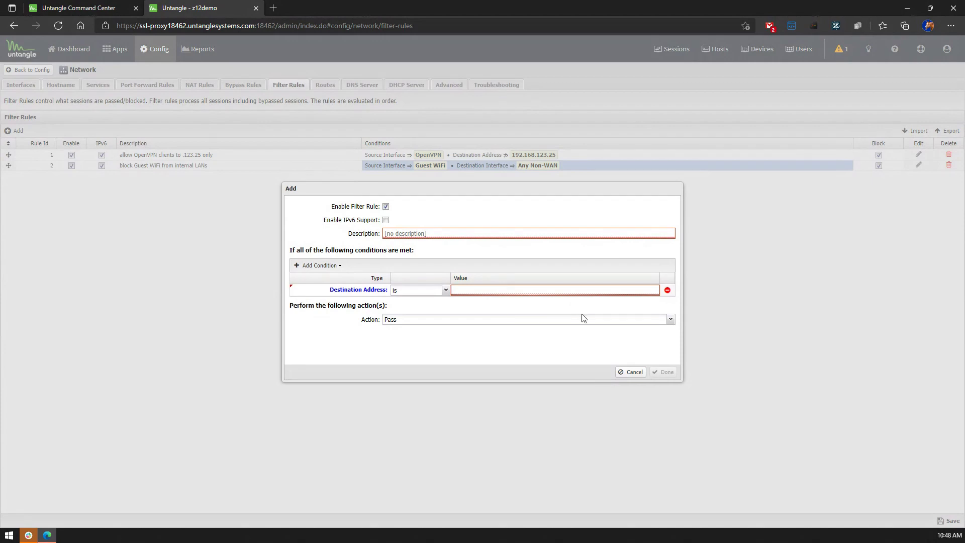
text(192.168.10.1- 192)
text(168.10.10)
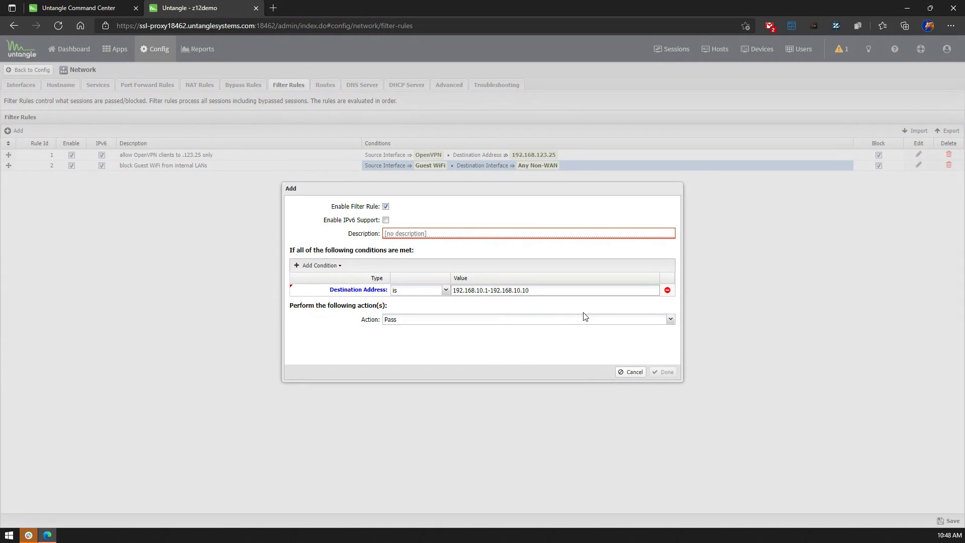
text(, )
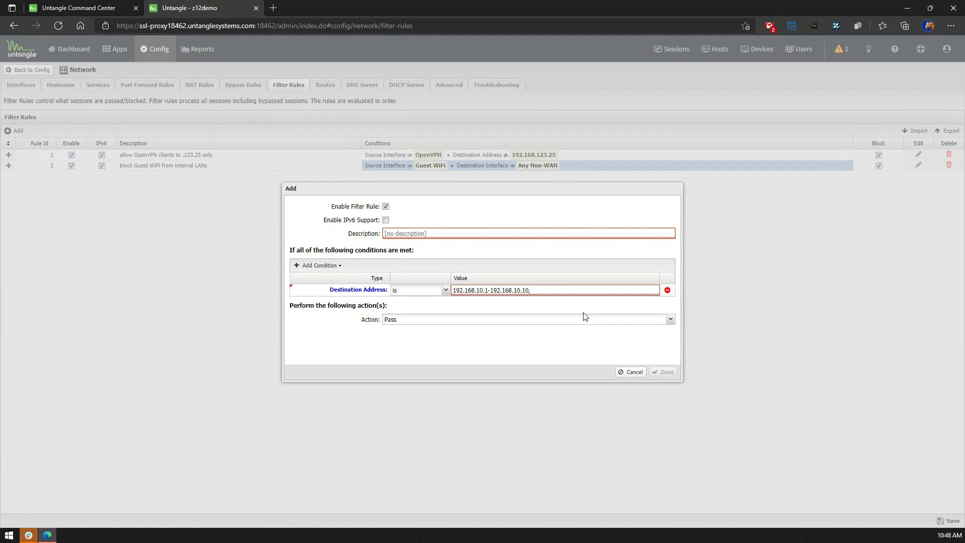
text(10.1.1.0/24)
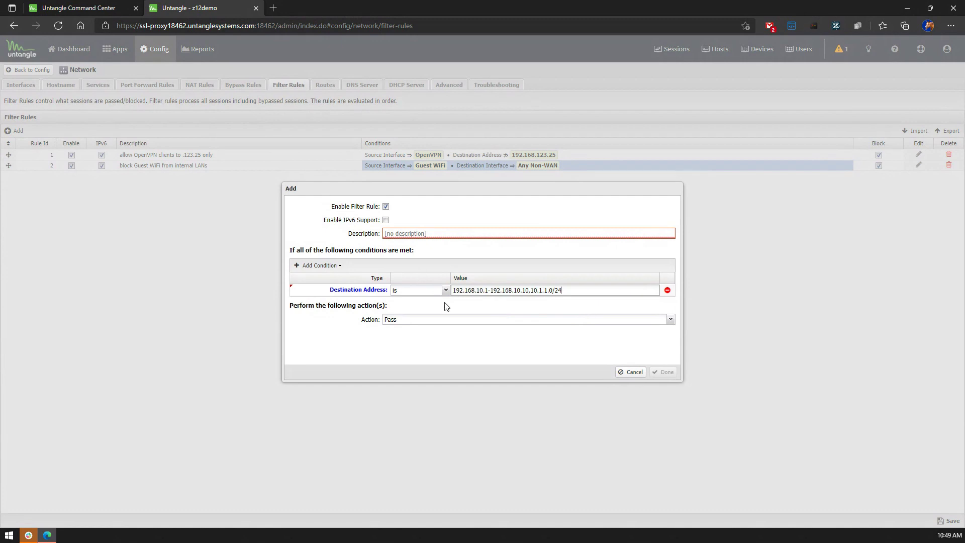
Step: Examine the start and end addresses of the Destination Address range, and cancel the rule without adding it
double_click(487, 291)
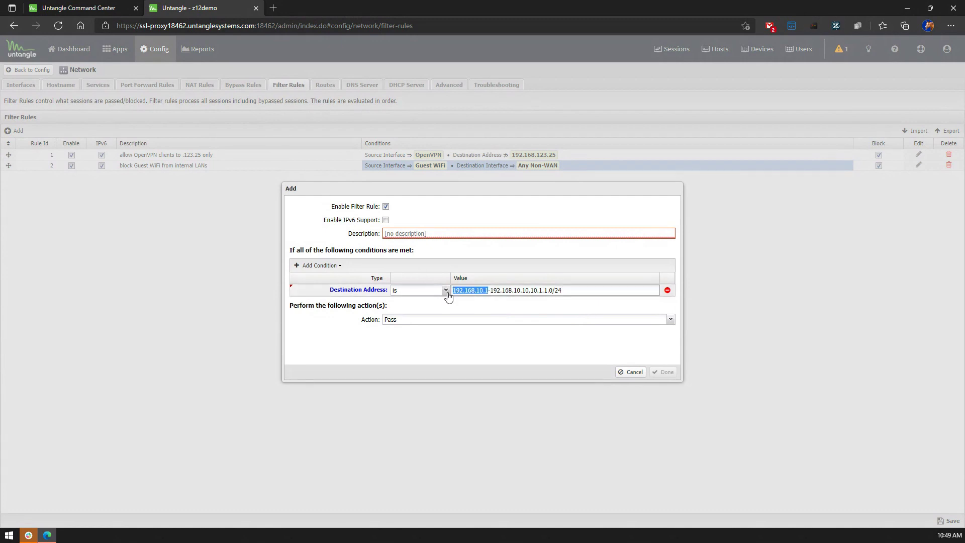
double_click(510, 290)
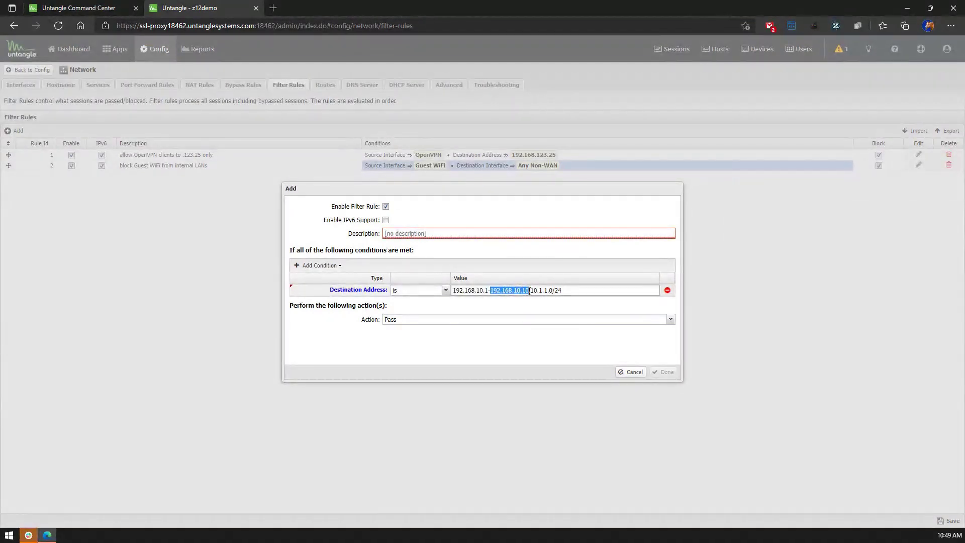
triple_click(529, 291)
click(610, 295)
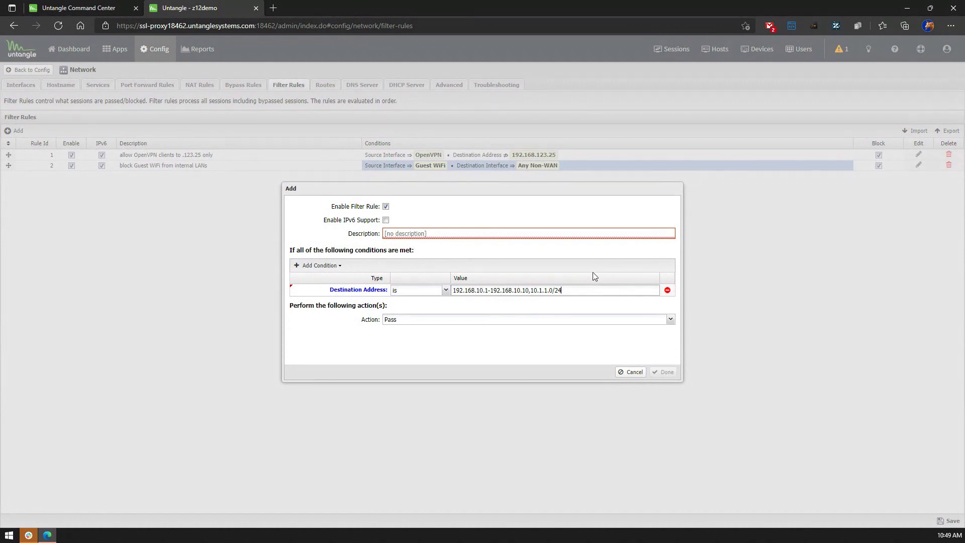
click(631, 372)
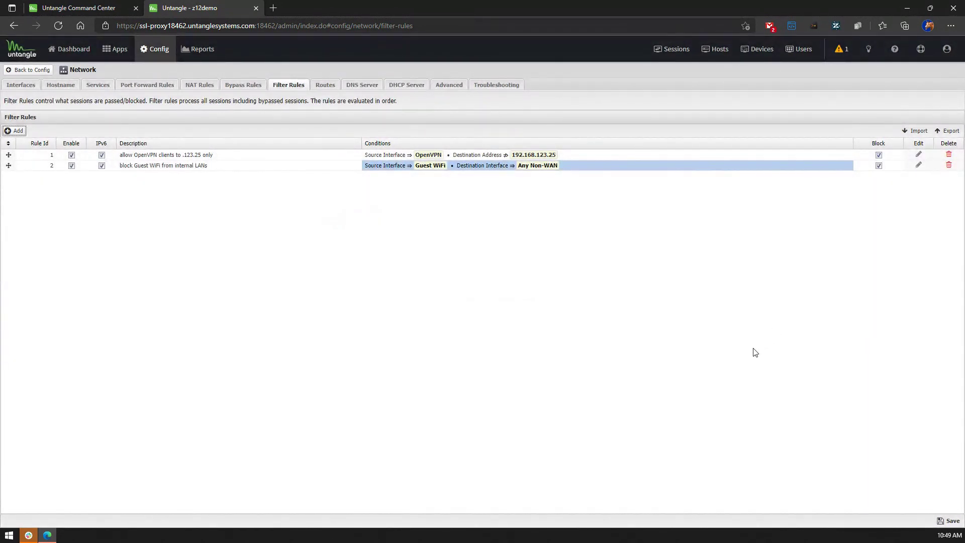
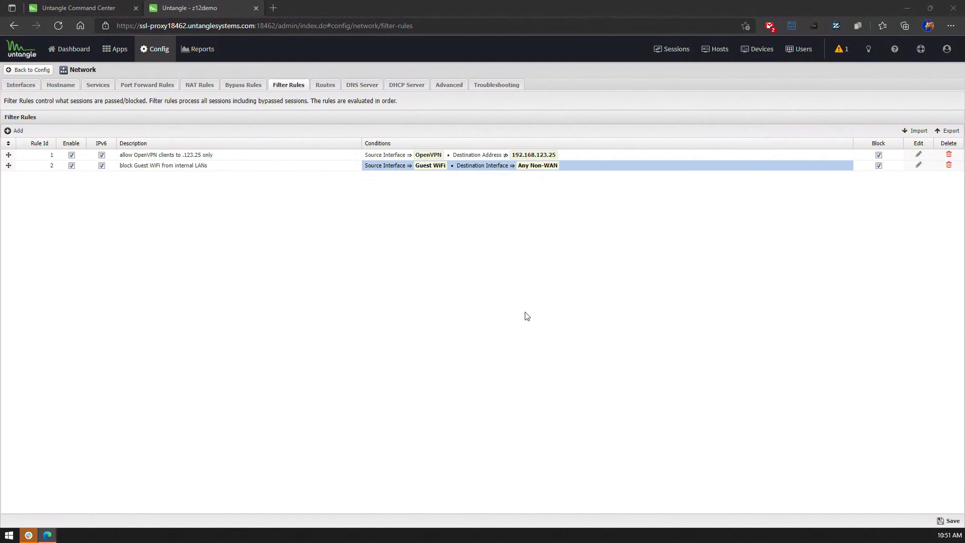
Step: Review the Web Filter app's status and its block sites, pass sites and pass clients lists
click(117, 49)
click(463, 301)
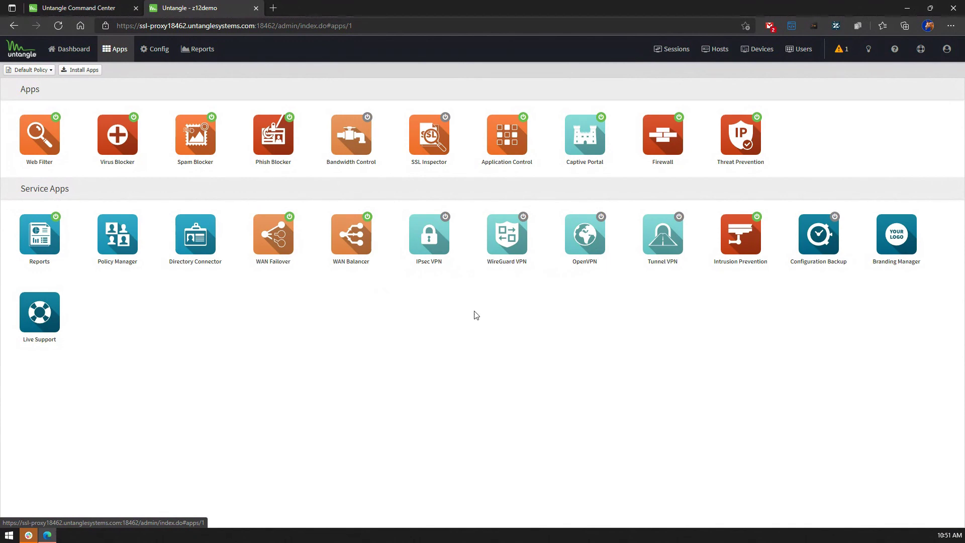
click(51, 157)
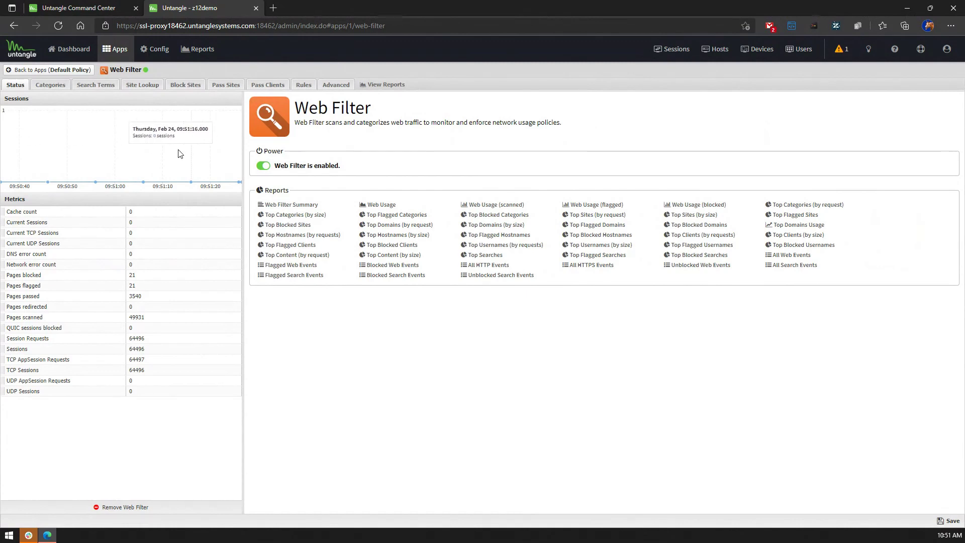
click(188, 85)
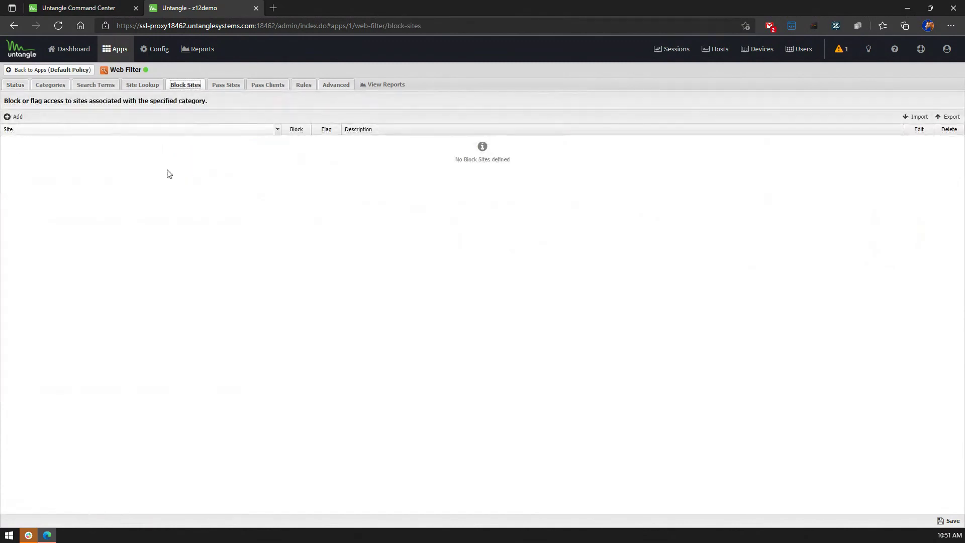
click(225, 84)
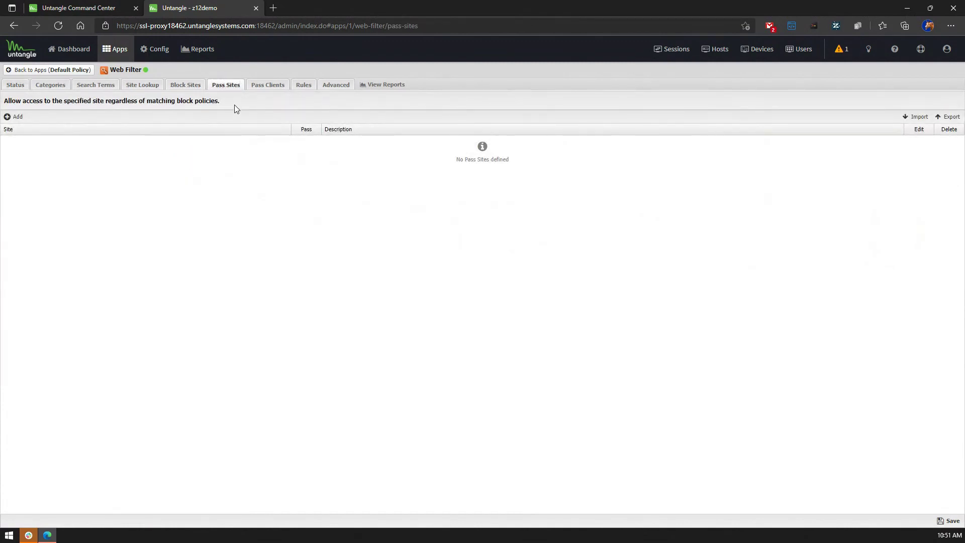
click(276, 86)
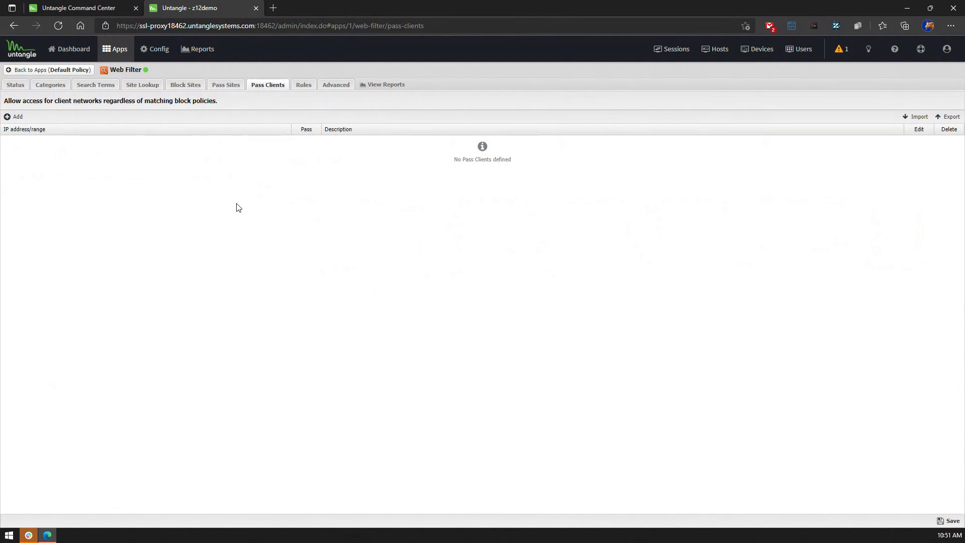
Step: Set the Web Filter to block the Content Delivery Networks category under IT Resources
click(50, 89)
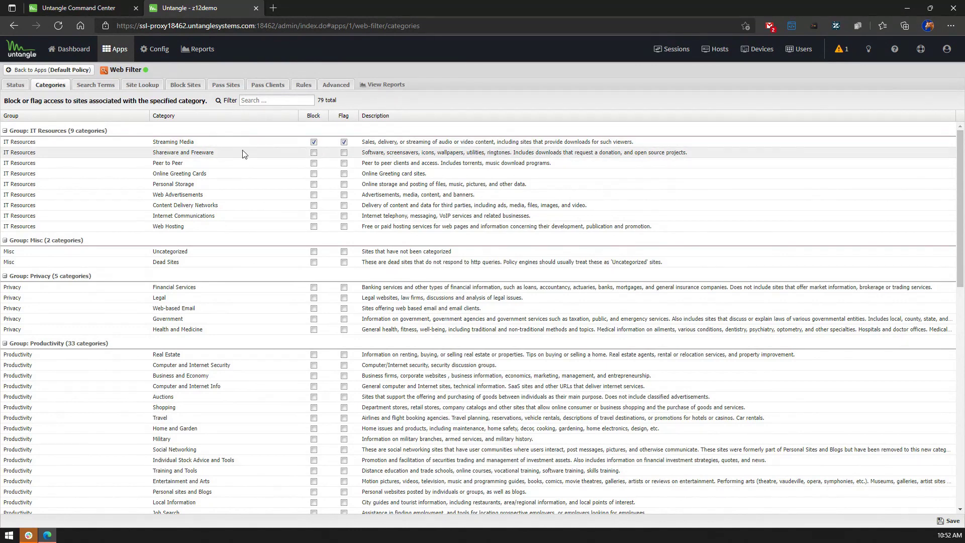
click(283, 205)
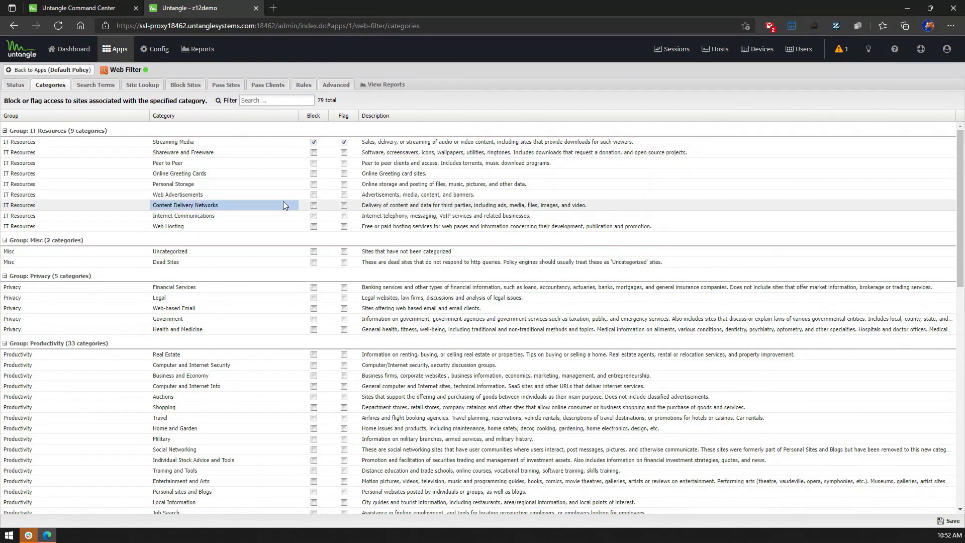
click(314, 206)
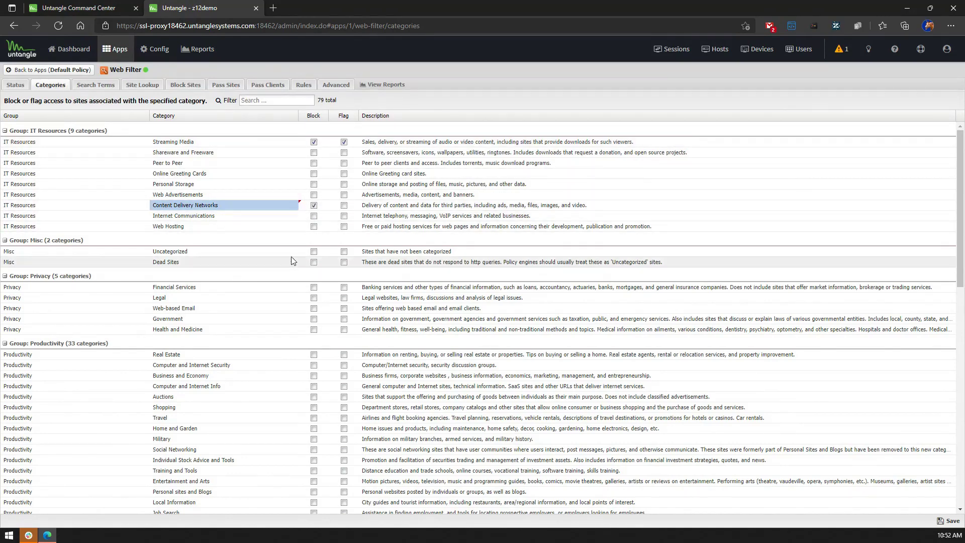
Step: Examine the Security and Sensitive web filter categories, and return to the apps overview, discarding the unsaved settings
scroll(297, 256, down, 9)
scroll(300, 252, down, 4)
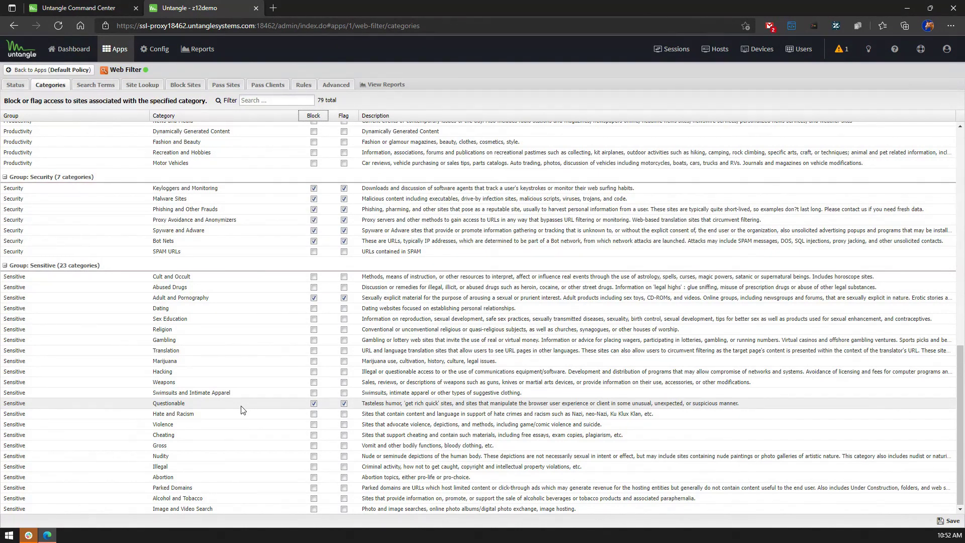
click(49, 70)
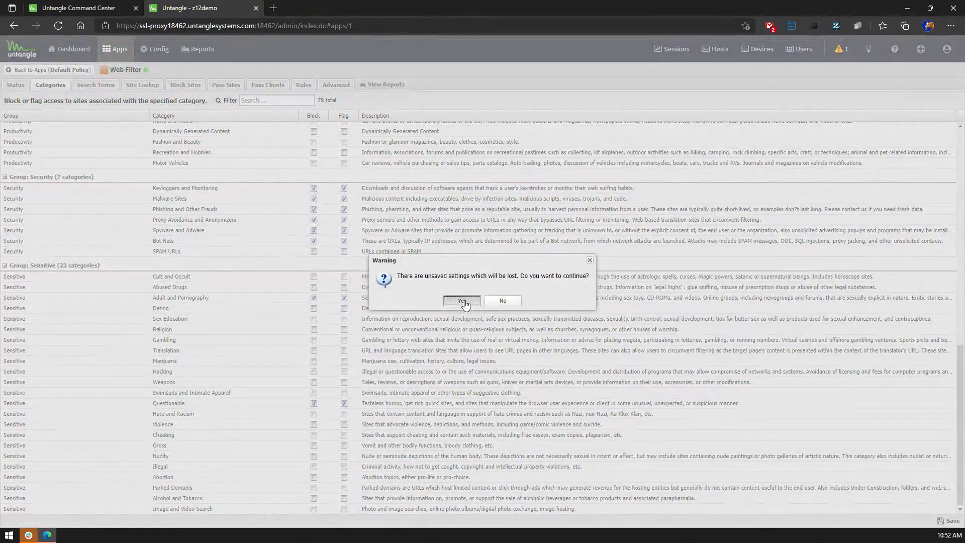
click(462, 300)
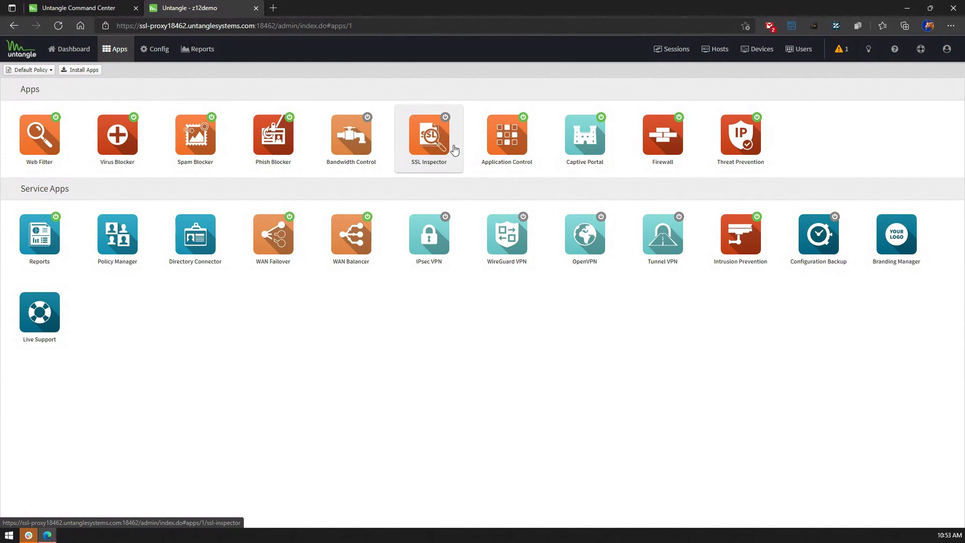
Step: Search the Application Control app's list of recognized applications for youtube
click(536, 144)
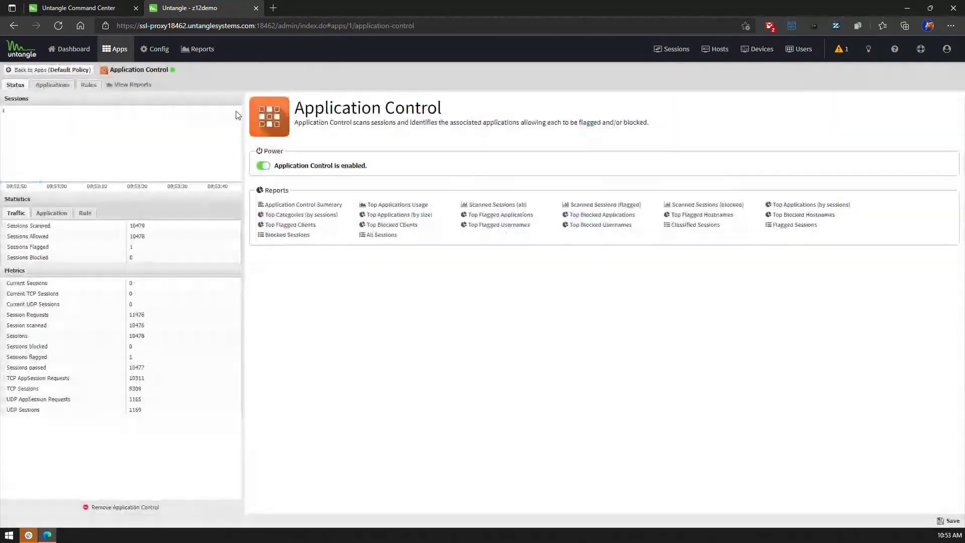
click(52, 84)
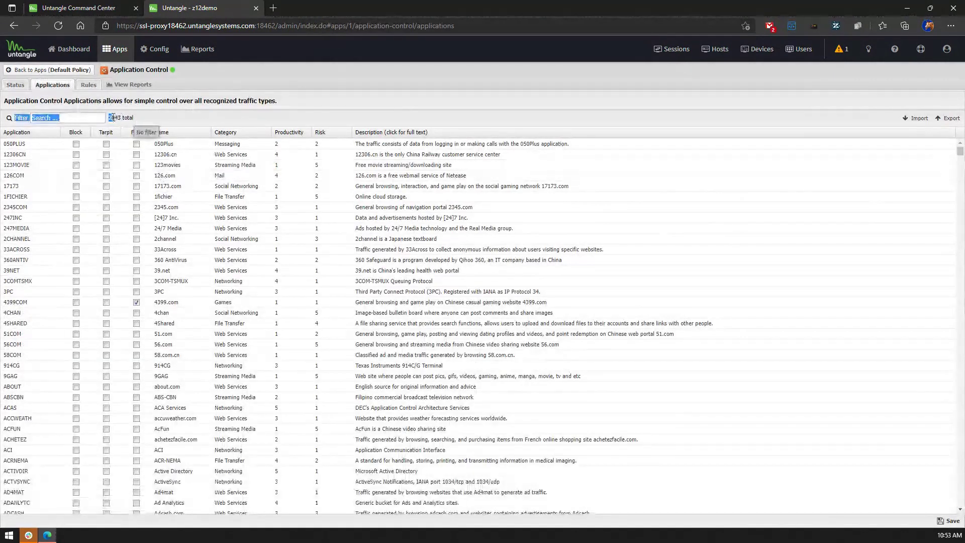
click(88, 117)
text(youtube)
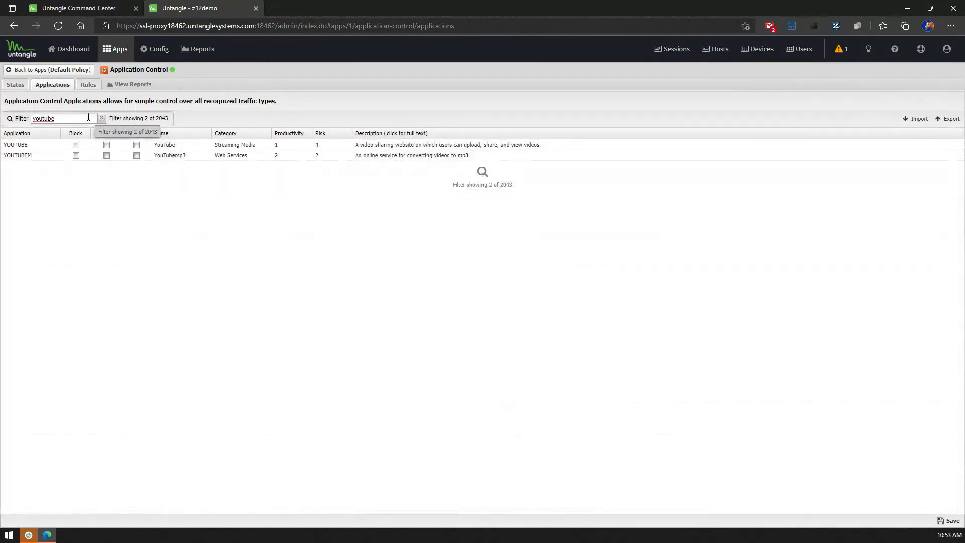
Step: Filter the Application Control list for tikto instead, and return to the apps overview
text(1.2.3.4-1.2.3.10)
key(ctrl+a)
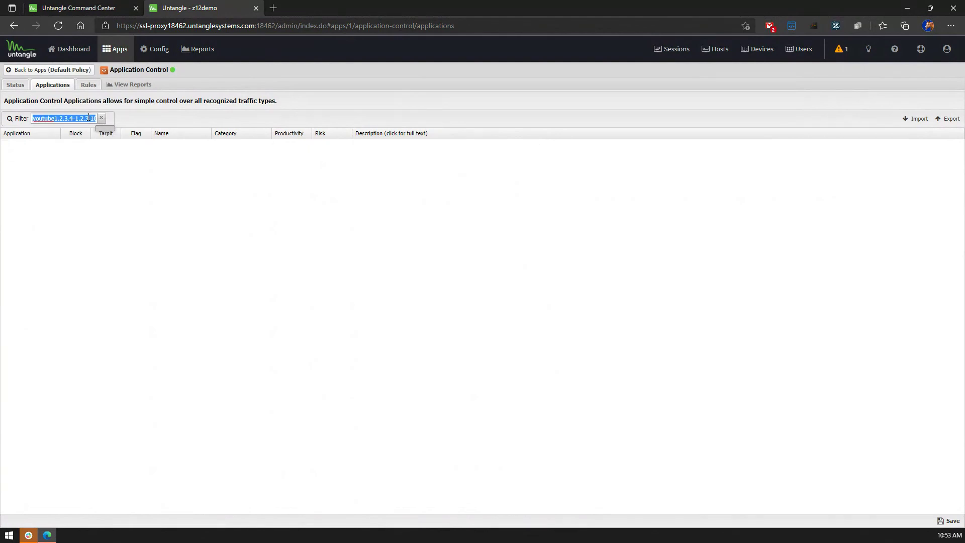
text(tiktoko)
key(BackSpace)
key(BackSpace)
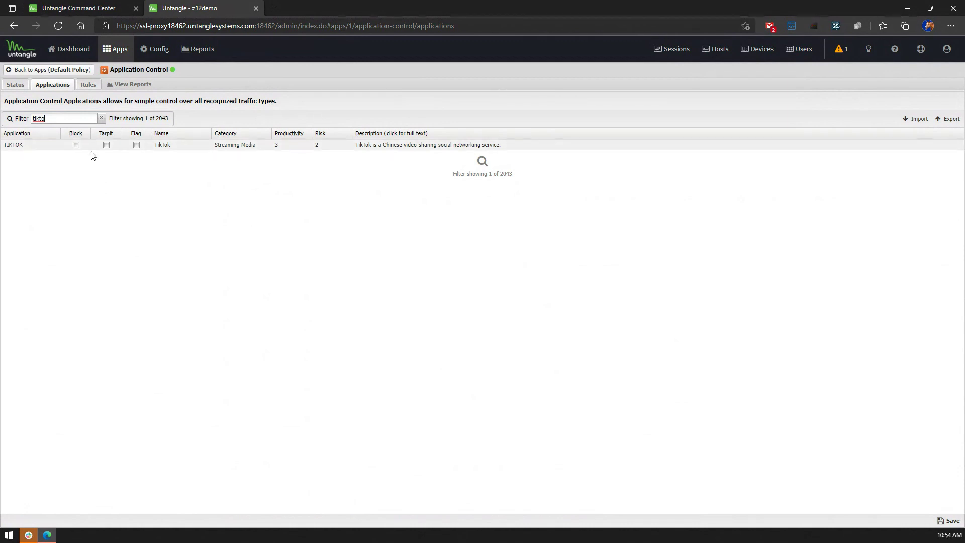
click(80, 70)
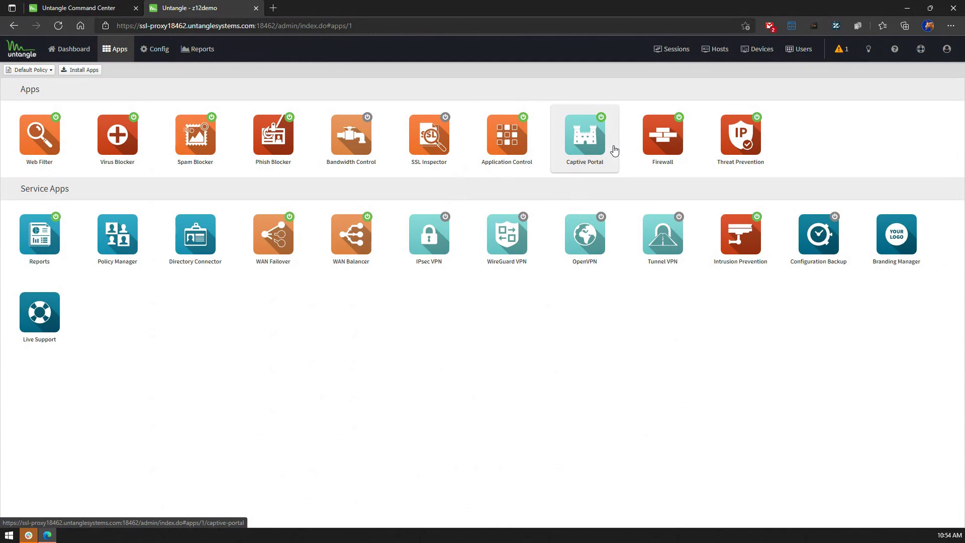
Step: Start a new rule in the Firewall app and give it a Client Country condition
click(676, 152)
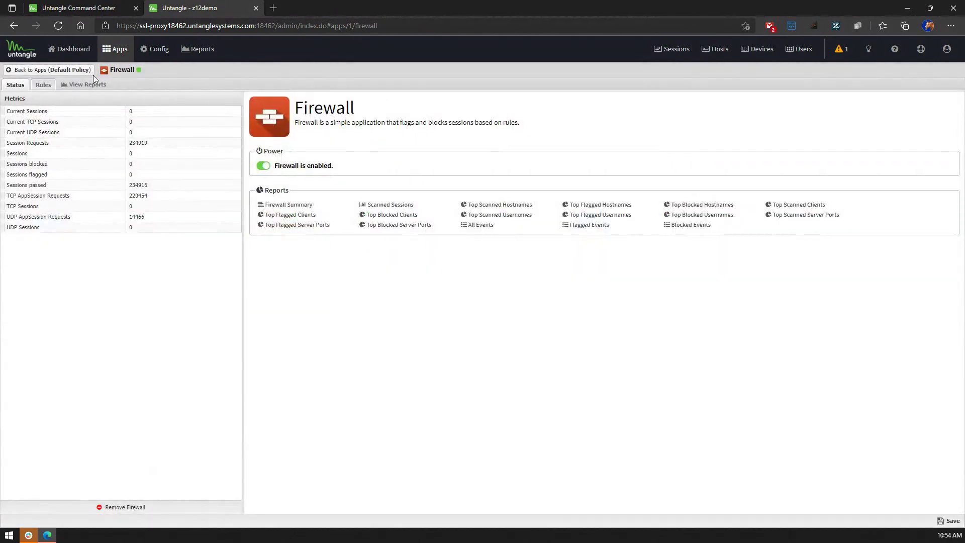
click(43, 85)
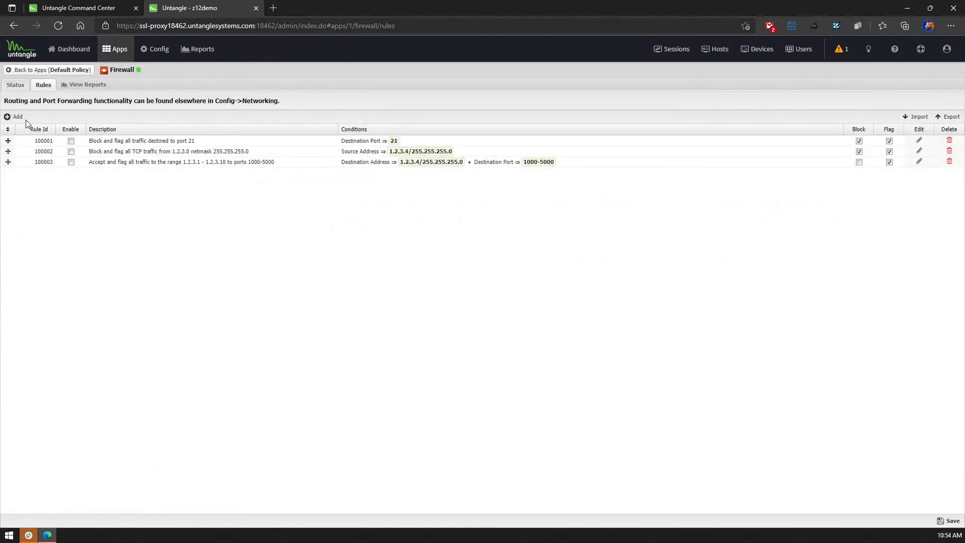
click(14, 117)
click(337, 252)
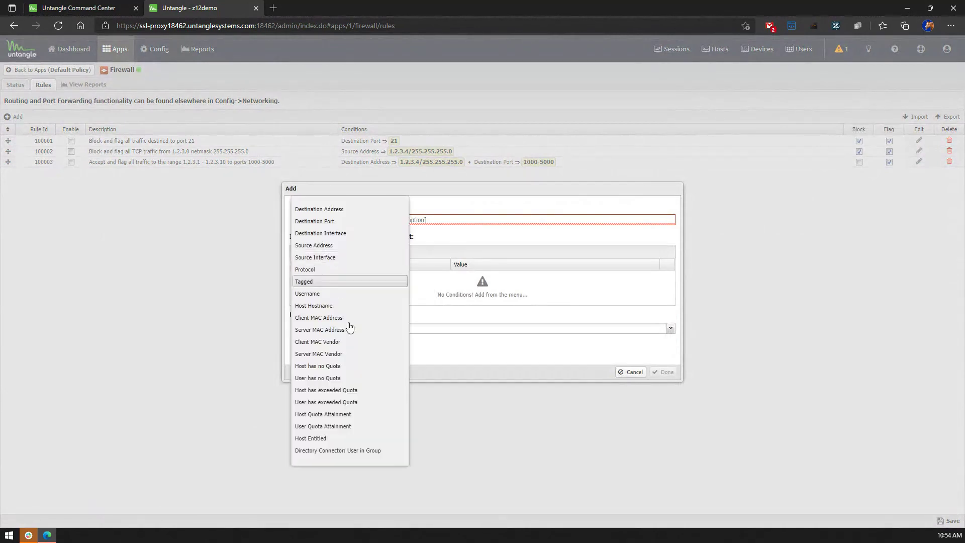
scroll(359, 330, down, 3)
scroll(360, 328, down, 1)
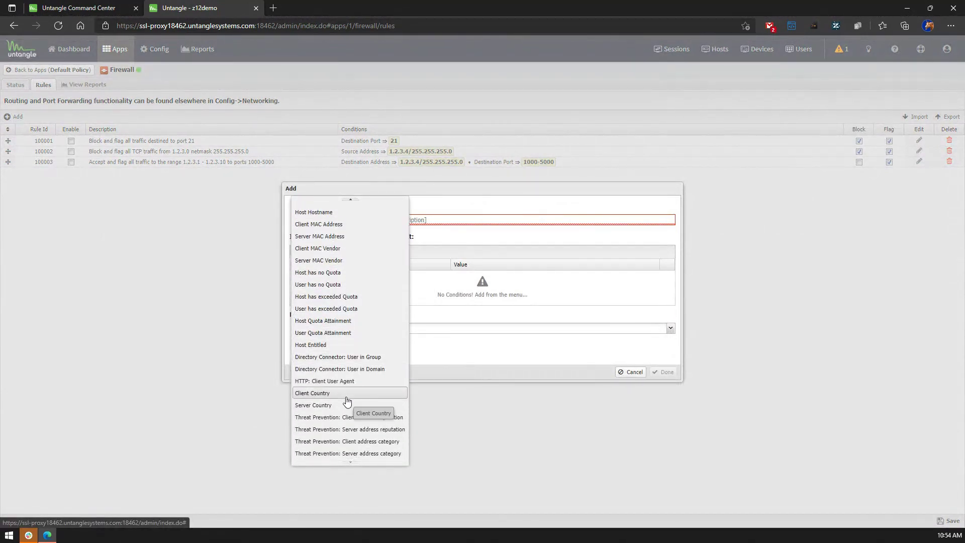
click(344, 394)
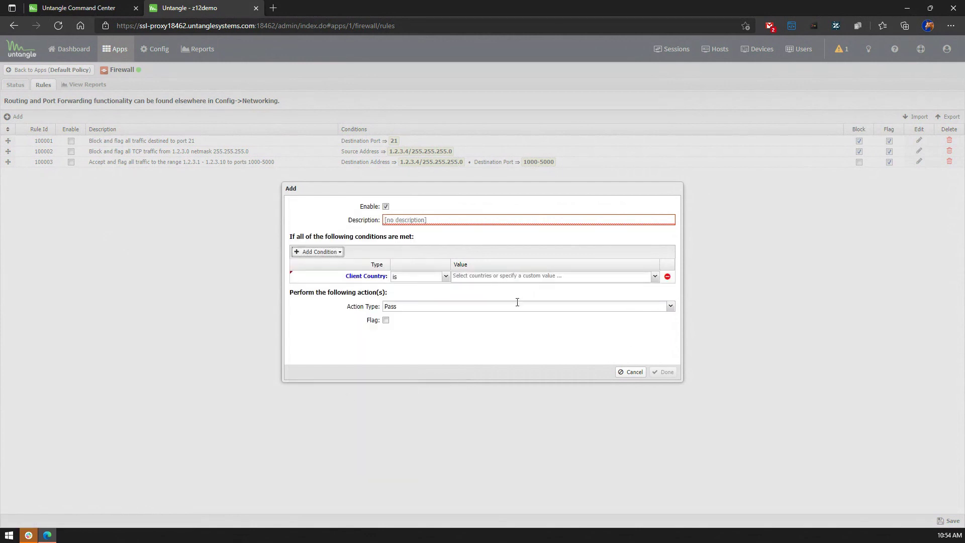
Step: Set the Client Country condition to Russian Federation, cancel the rule without adding it, and return to the apps overview
click(494, 277)
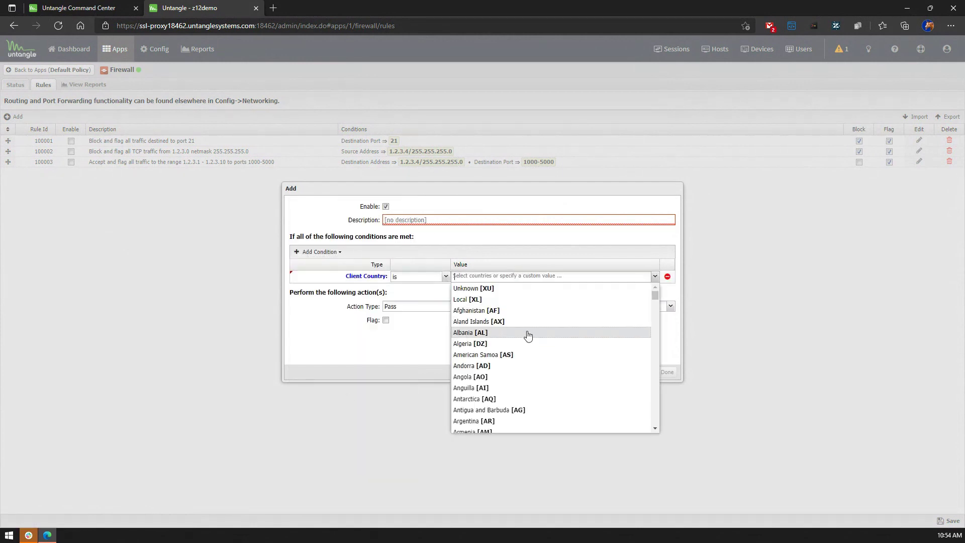
text(ru)
key(Return)
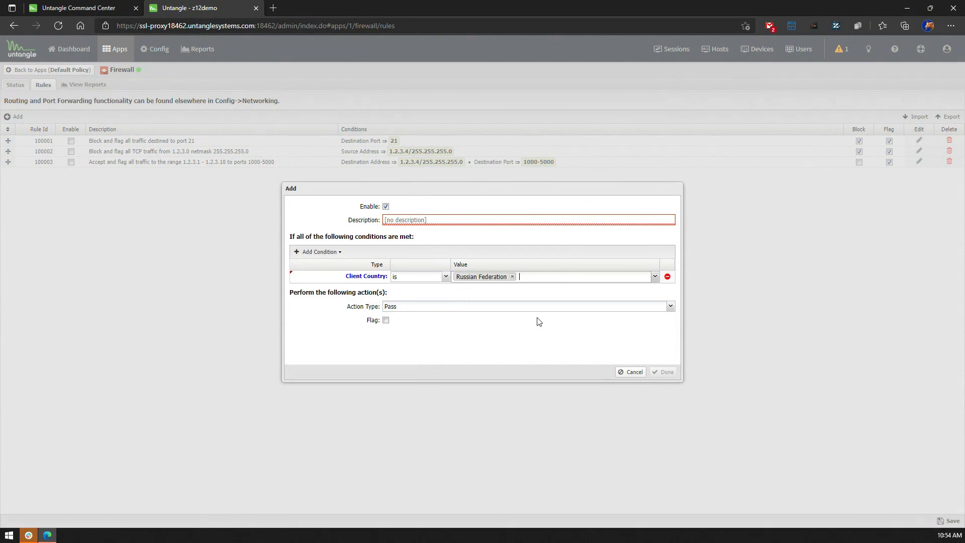
click(631, 373)
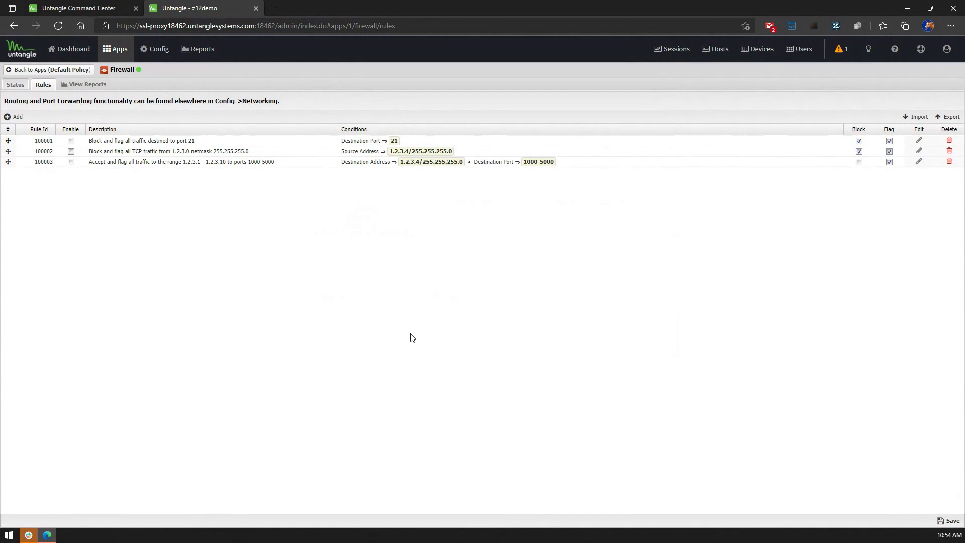
click(65, 69)
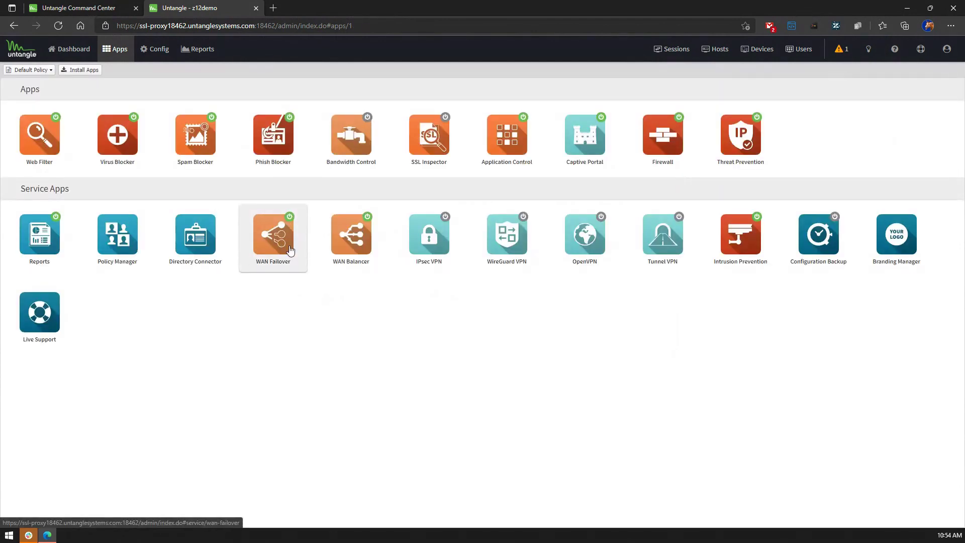
Step: Examine the reputation threshold for IP address and URL threats in Threat Prevention, and return to the apps overview
click(768, 145)
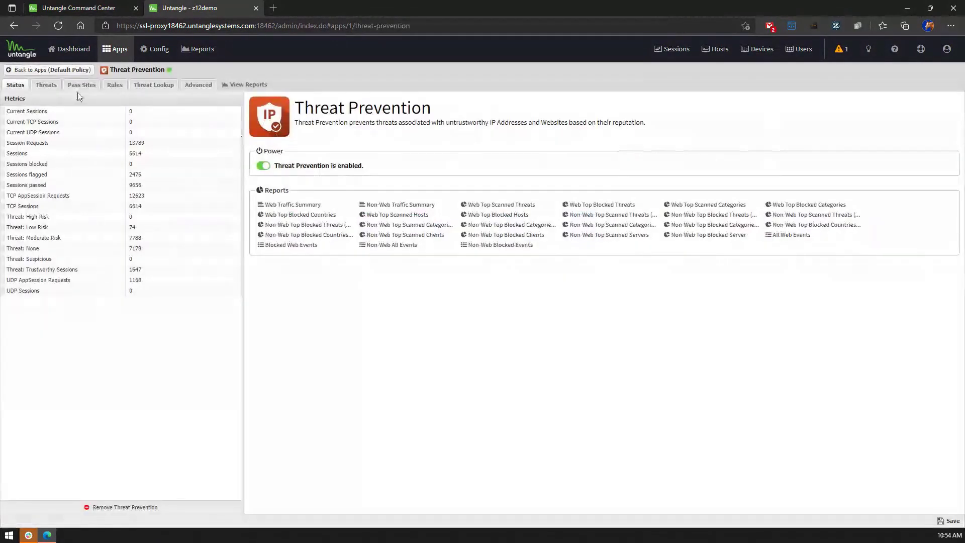
click(46, 85)
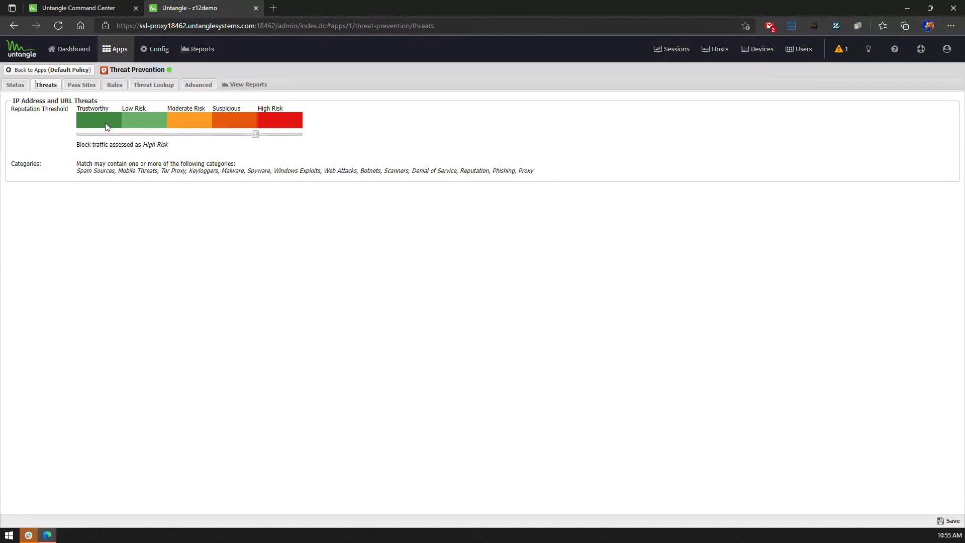
mouse_move(257, 134)
mouse_down()
mouse_move(149, 139)
mouse_move(255, 136)
mouse_up()
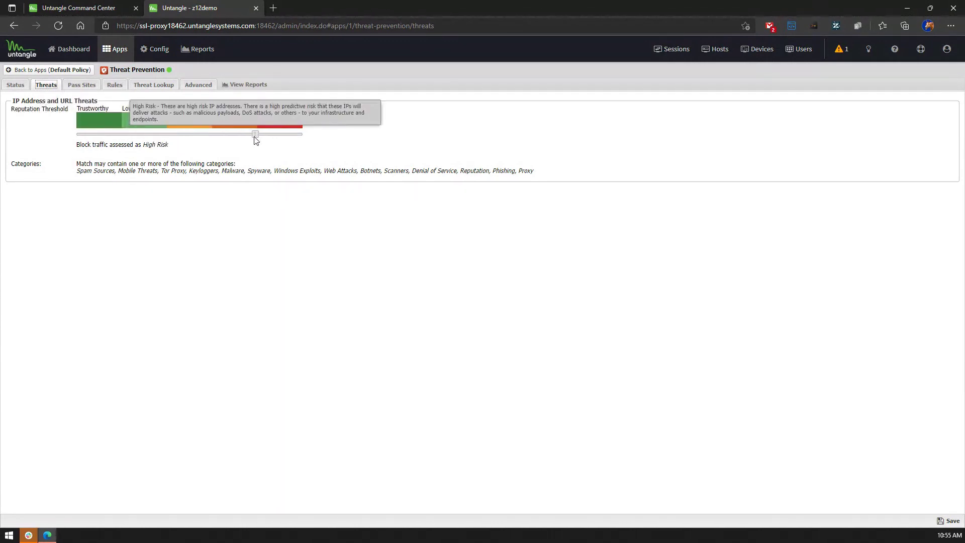
click(59, 70)
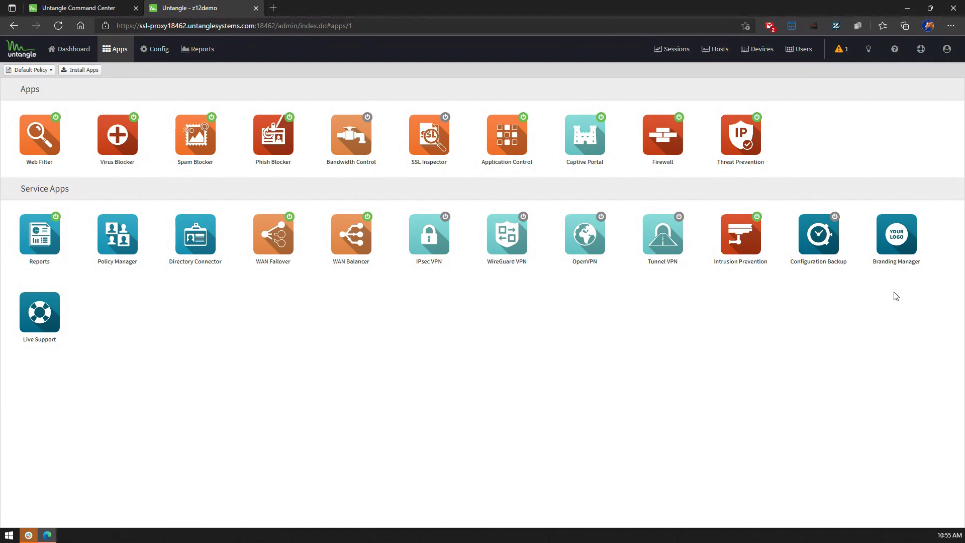
Step: Enable Configuration Backup and review its daily cloud backup and Google Connector settings before returning to the apps overview
click(819, 234)
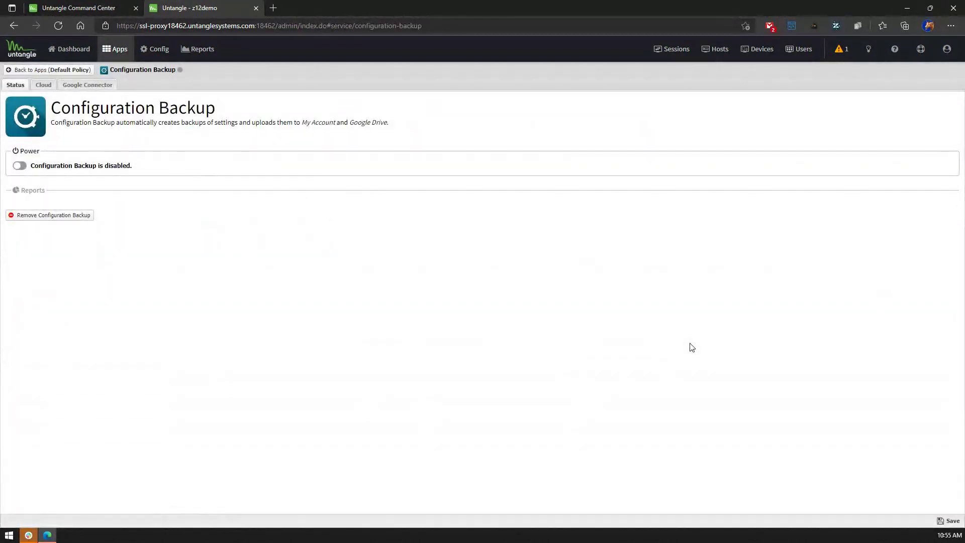
click(43, 85)
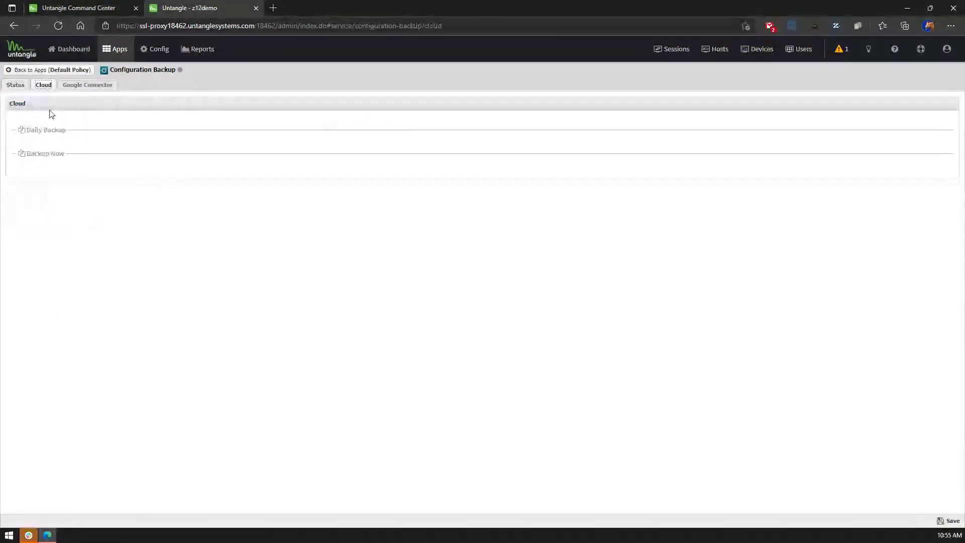
click(20, 86)
click(20, 166)
click(43, 85)
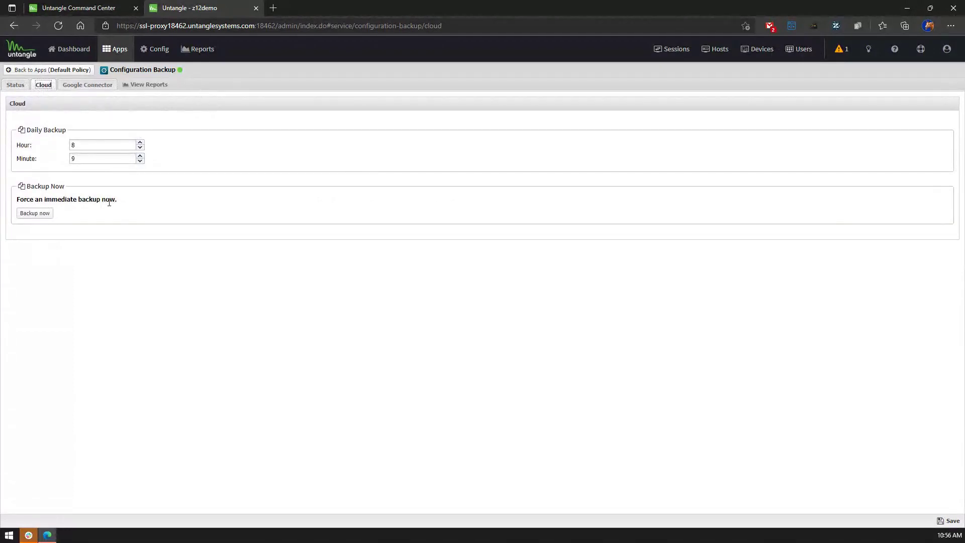
click(97, 86)
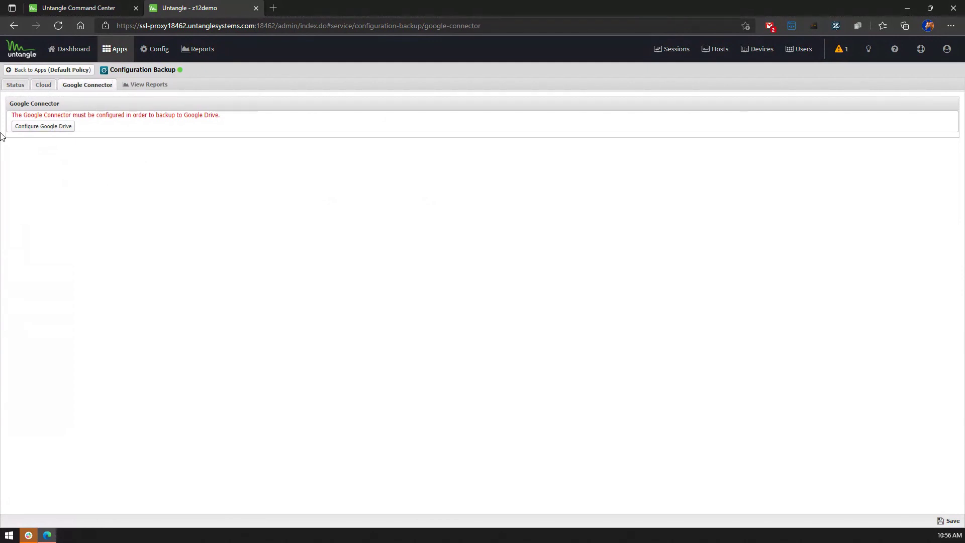
click(29, 70)
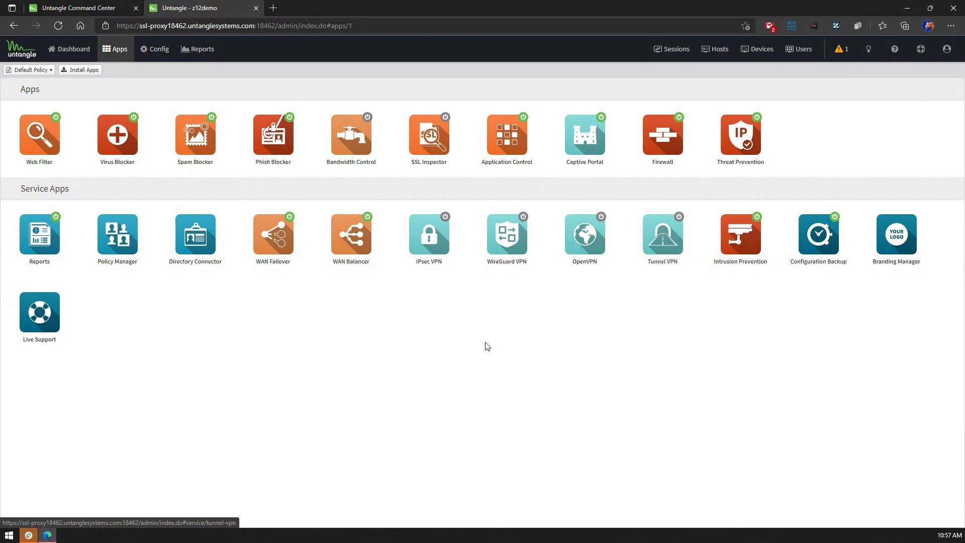
Step: Review the status pages of the WAN Balancer and WAN Failover apps, returning to the apps overview
click(362, 241)
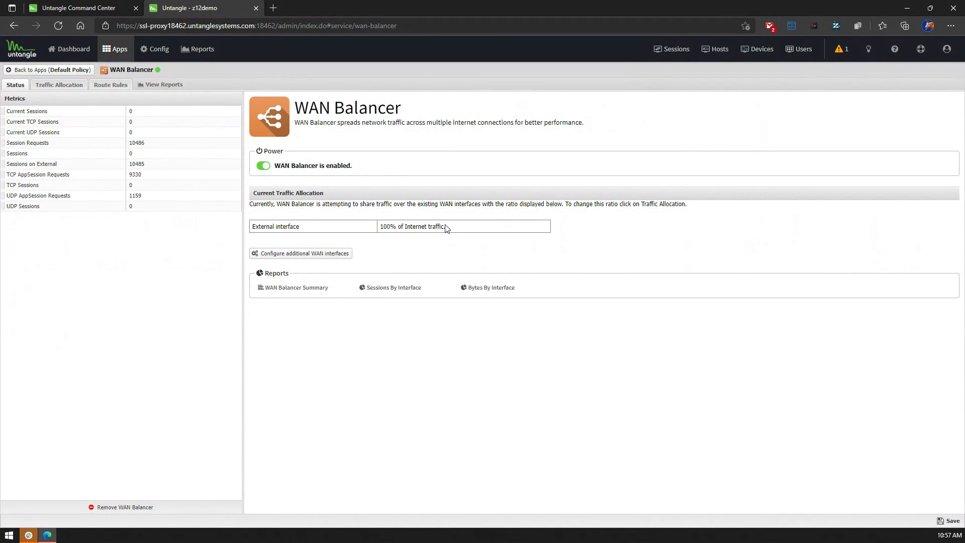
click(41, 71)
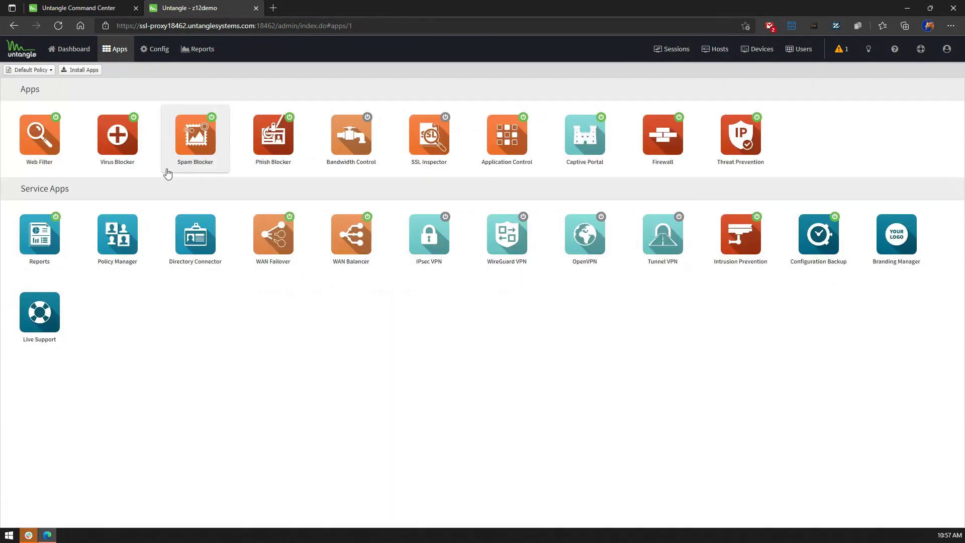
click(290, 240)
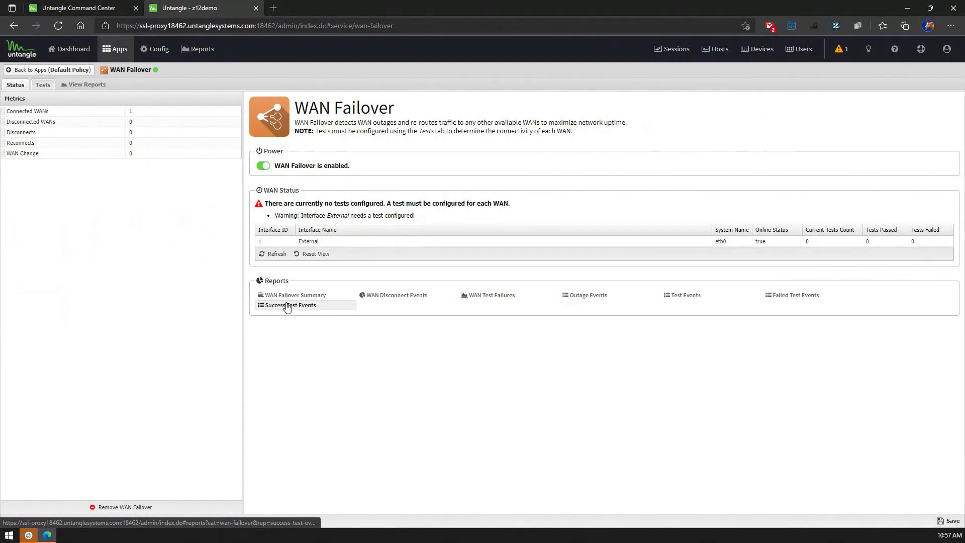
click(73, 72)
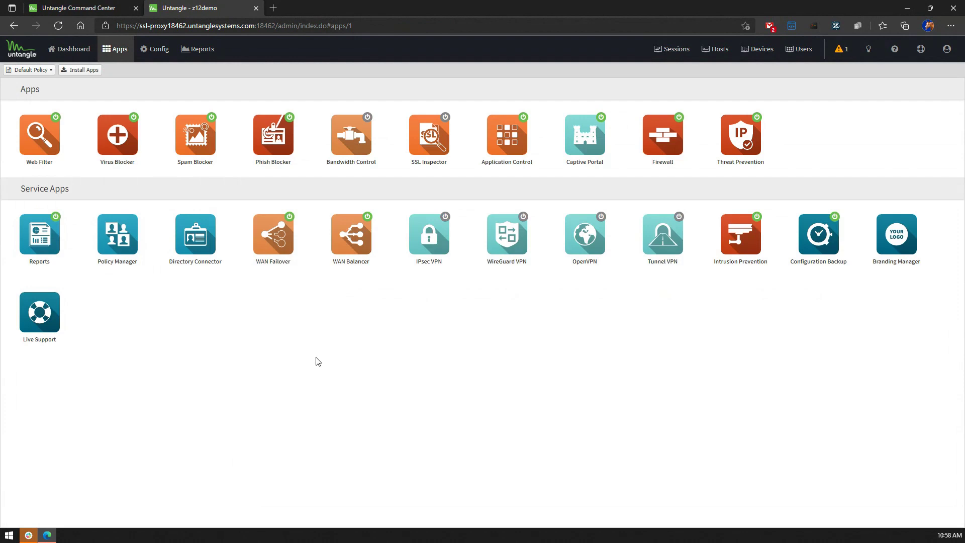
Step: Enable the Active Directory Connector in Directory Connector to view its server list, and leave the app, discarding the unsaved settings
click(198, 250)
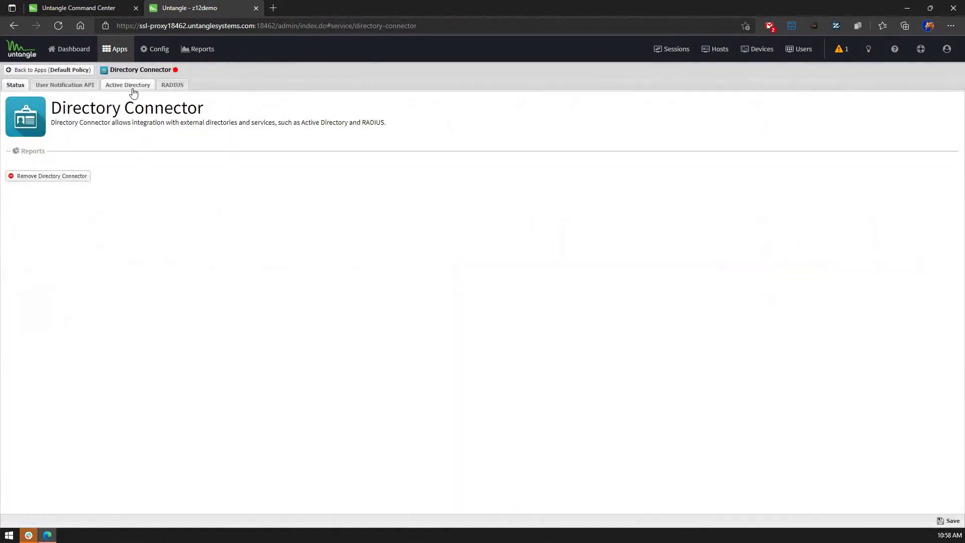
click(130, 87)
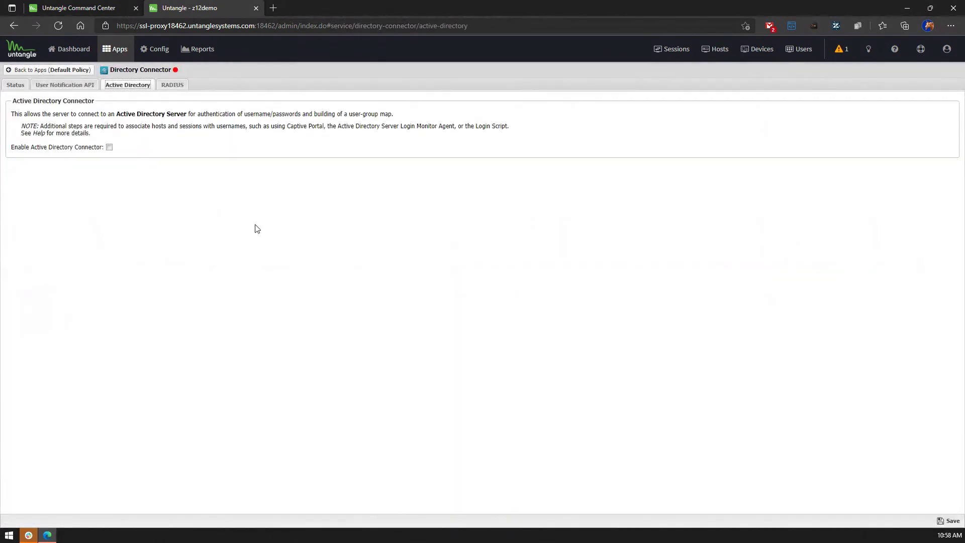
click(109, 147)
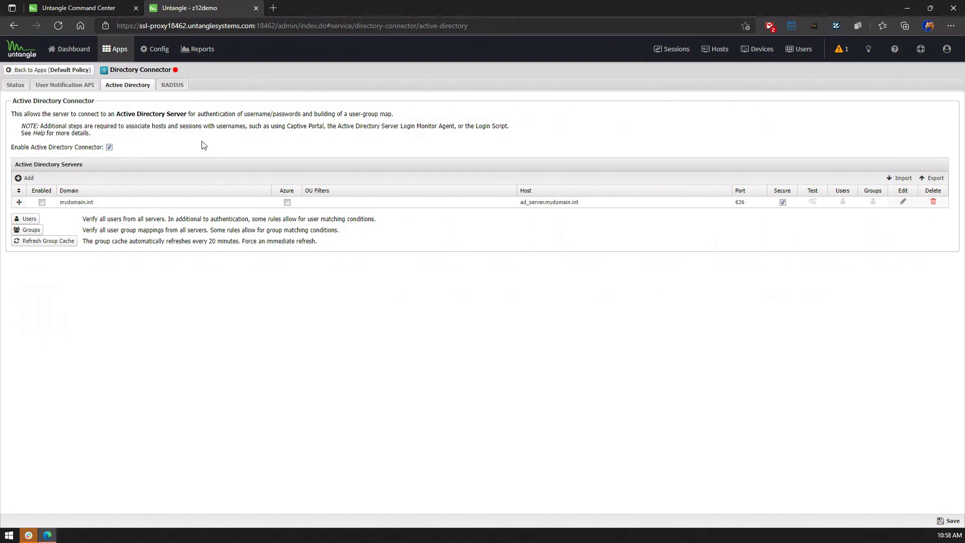
click(63, 68)
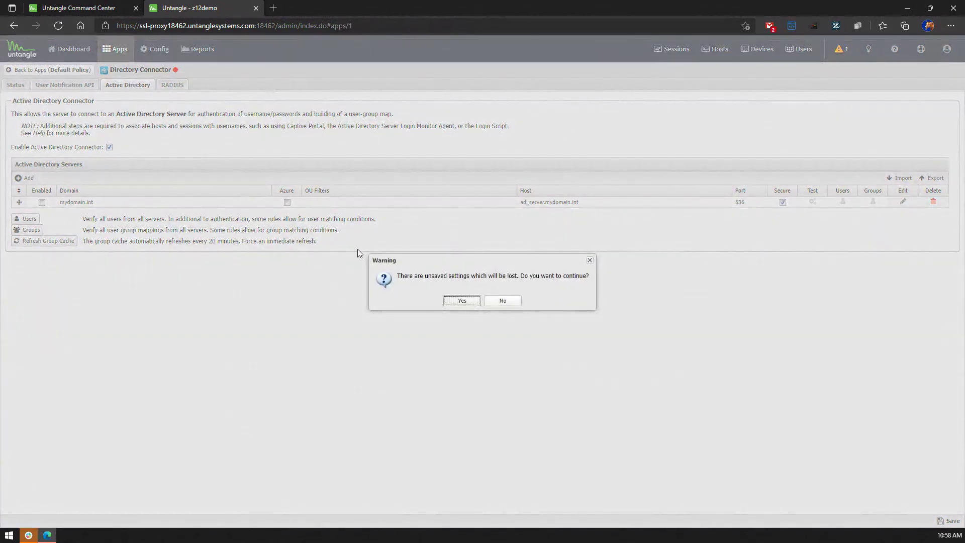
click(470, 301)
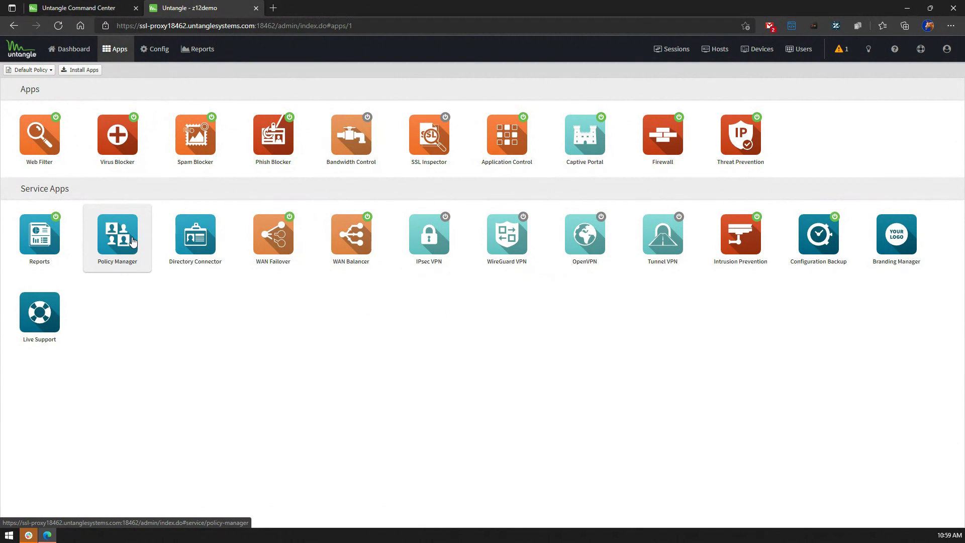
Step: Review the Reports app's data retention, Google Drive backup and restore settings, and return to the apps overview
click(42, 237)
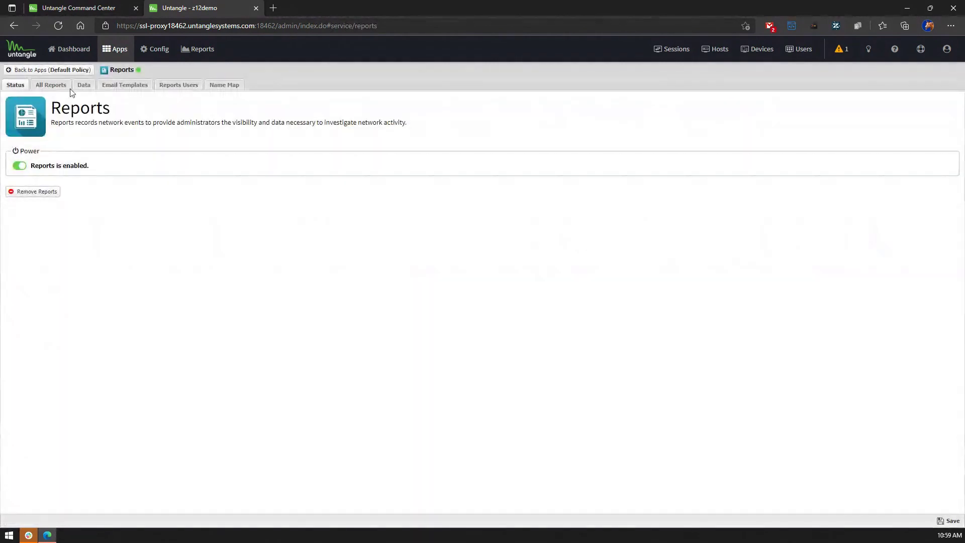
click(84, 85)
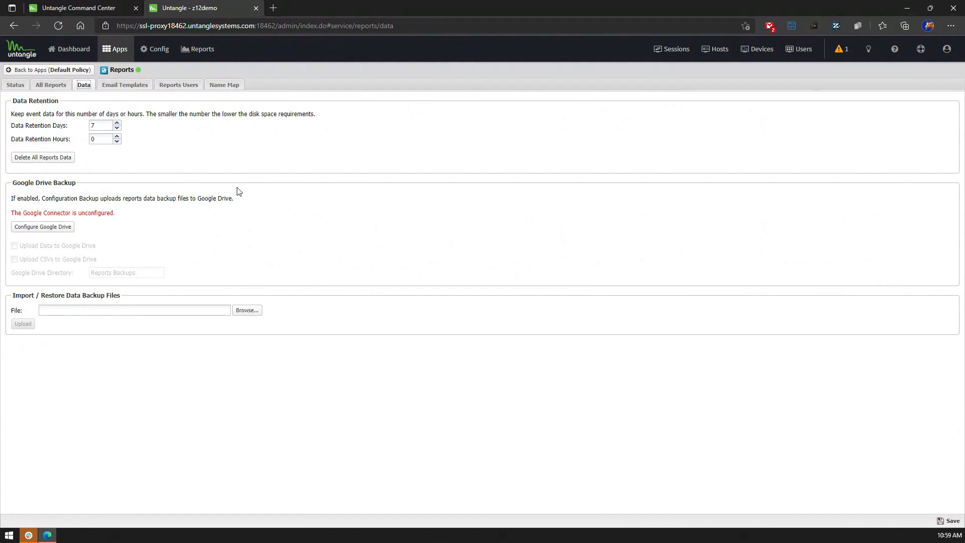
click(68, 70)
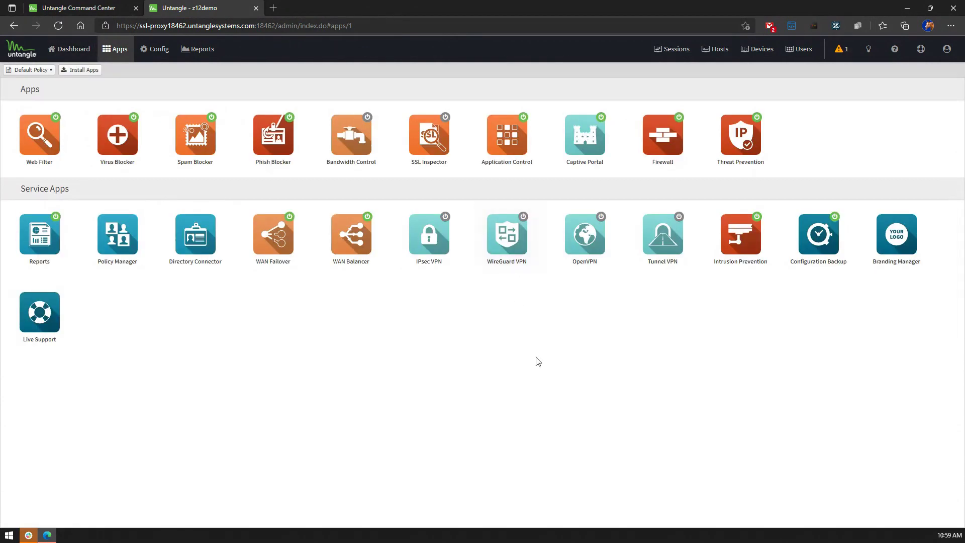